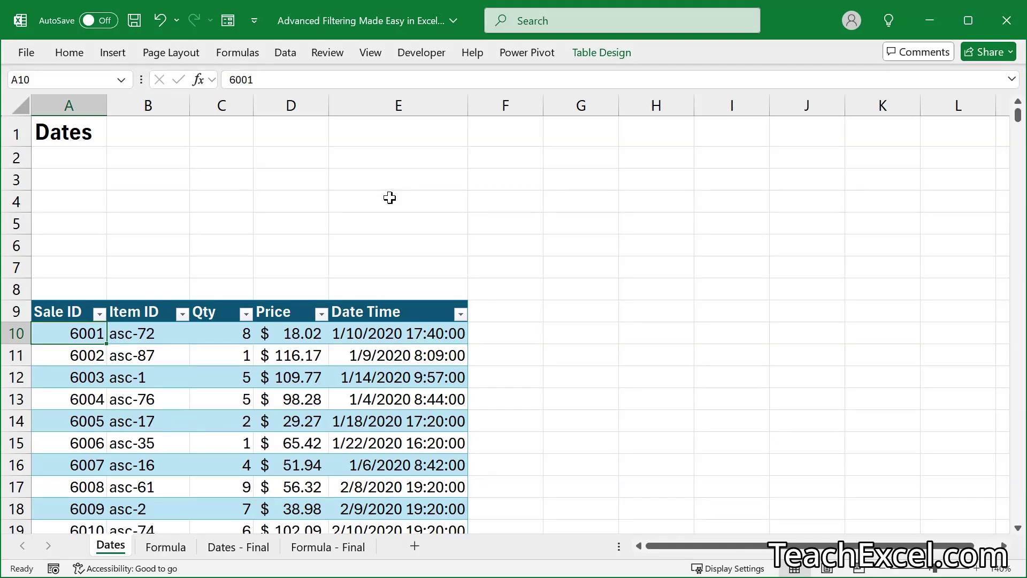
Step: Add three columns headed Year, Month and Day directly after the Date Time column of the sales table
scroll(288, 245, down, 2)
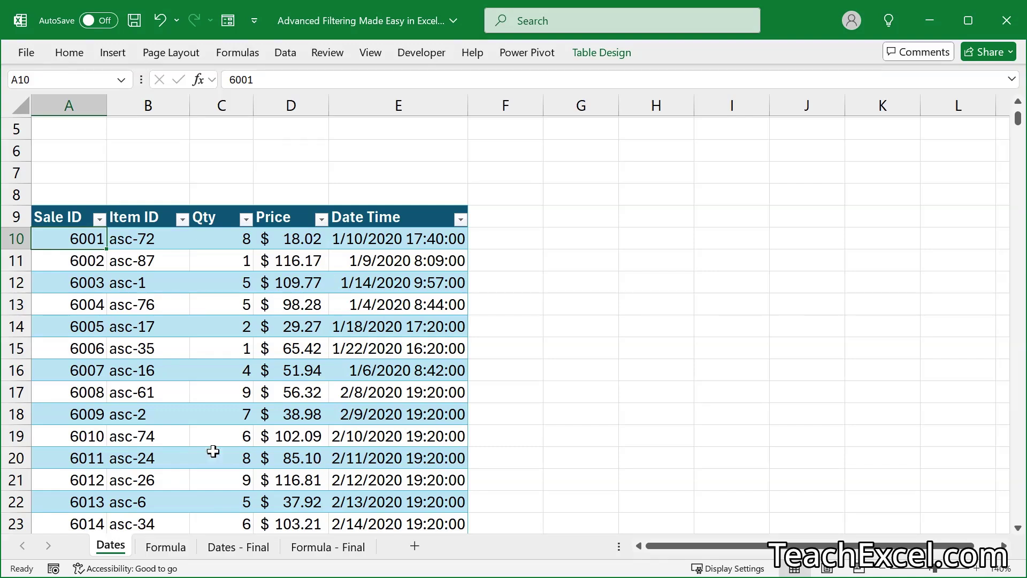
click(495, 219)
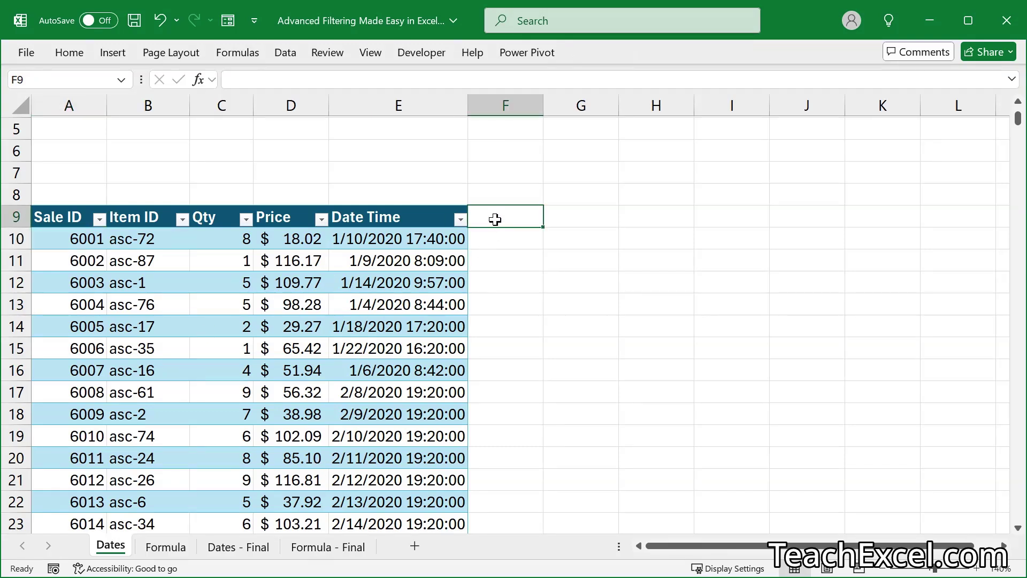
text(Year)
key(Return)
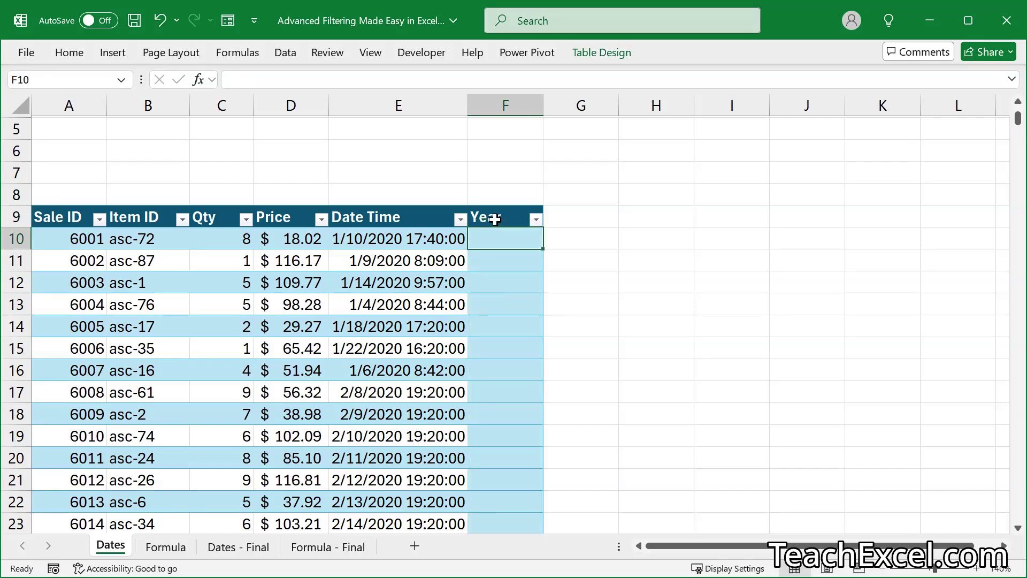
click(591, 215)
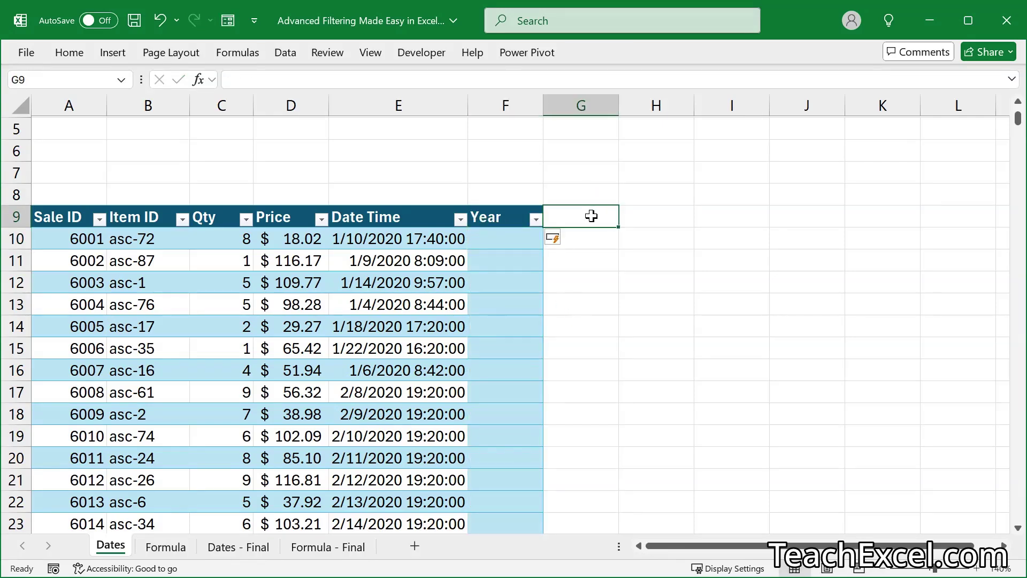
text(Month)
key(Tab)
text(Day)
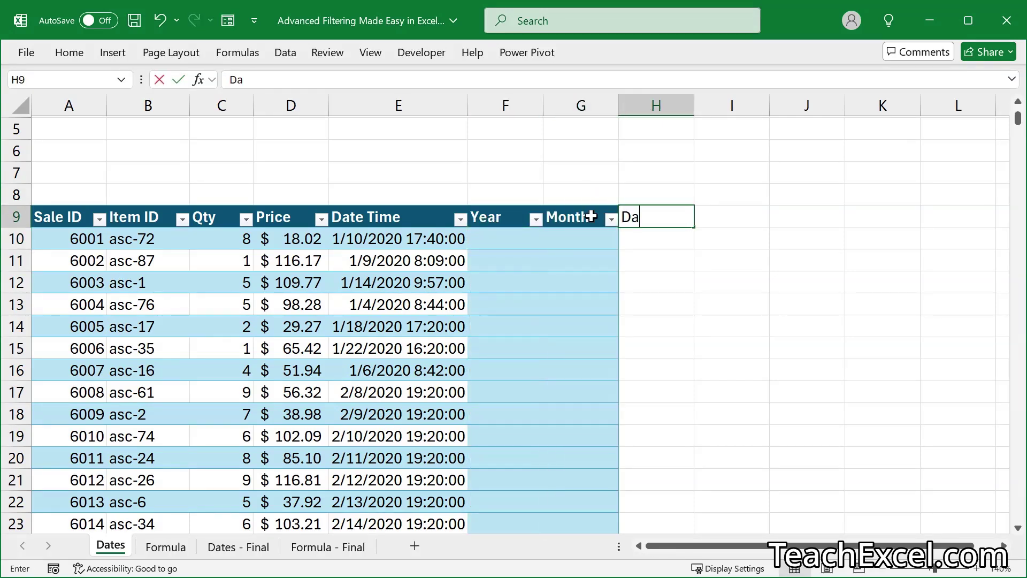
key(Return)
click(539, 176)
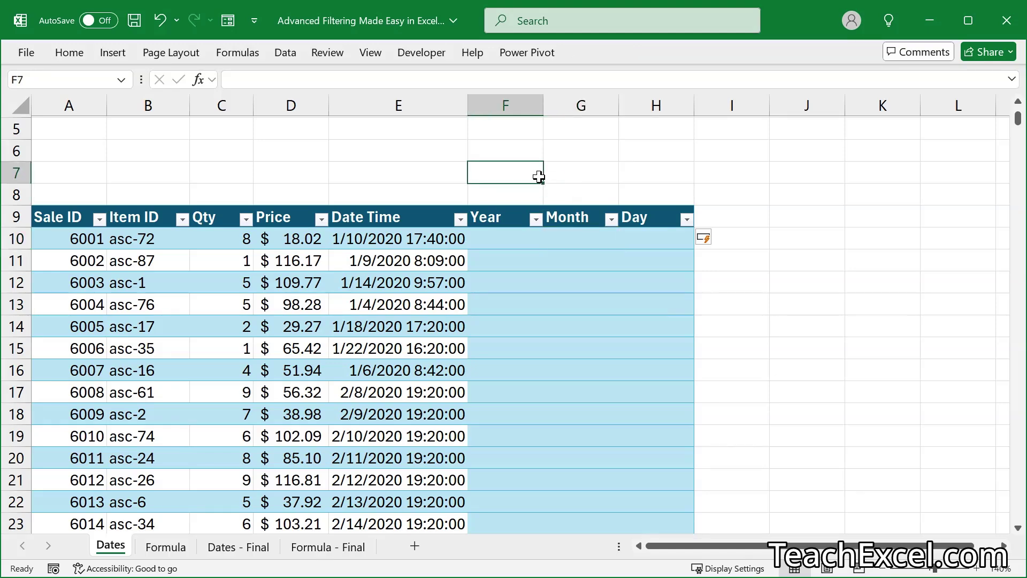
Step: Examine the built-in date filter options available for the Date Time column without applying any
scroll(472, 198, down, 1)
scroll(472, 198, down, 1)
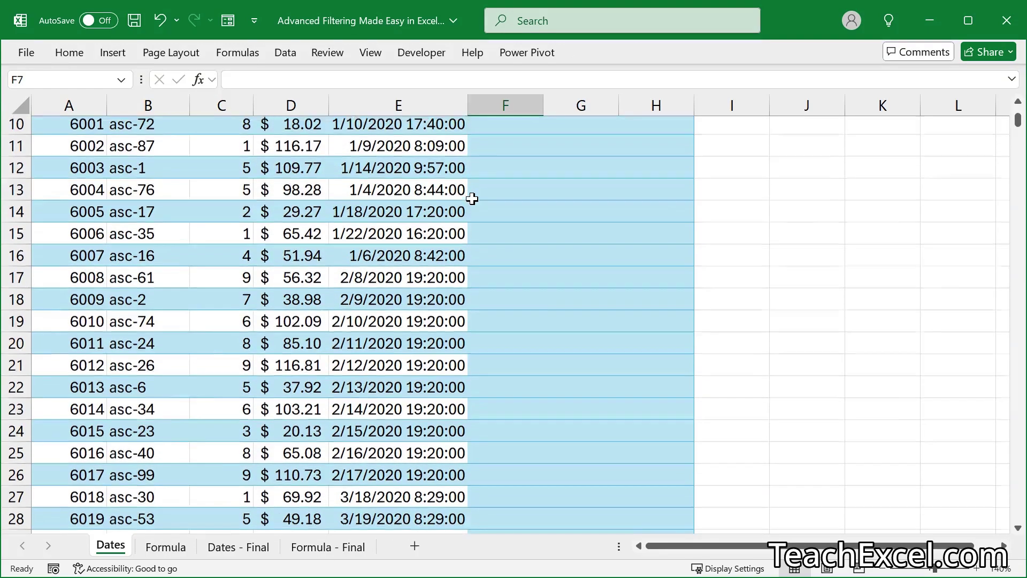
scroll(470, 200, up, 3)
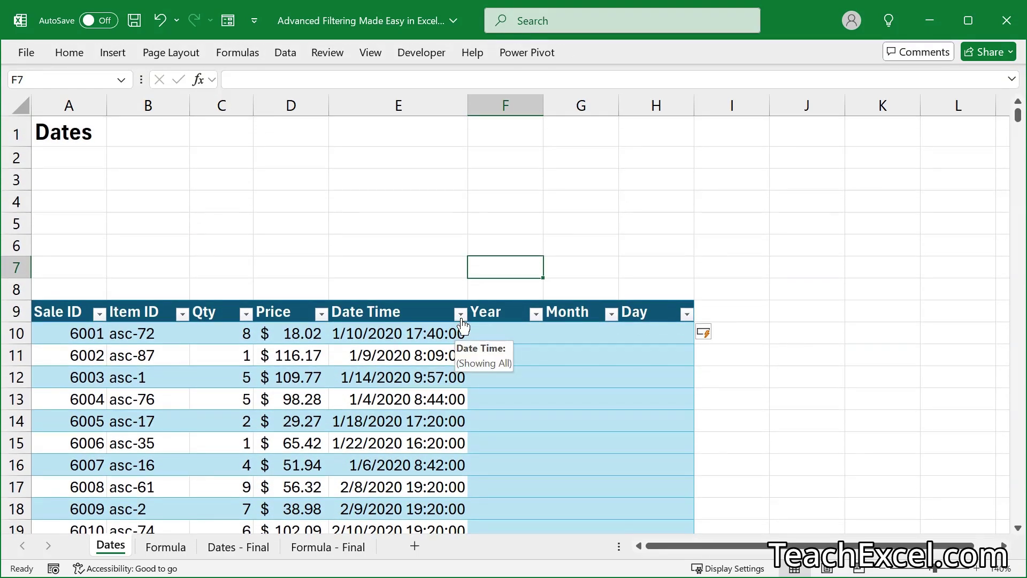
click(461, 314)
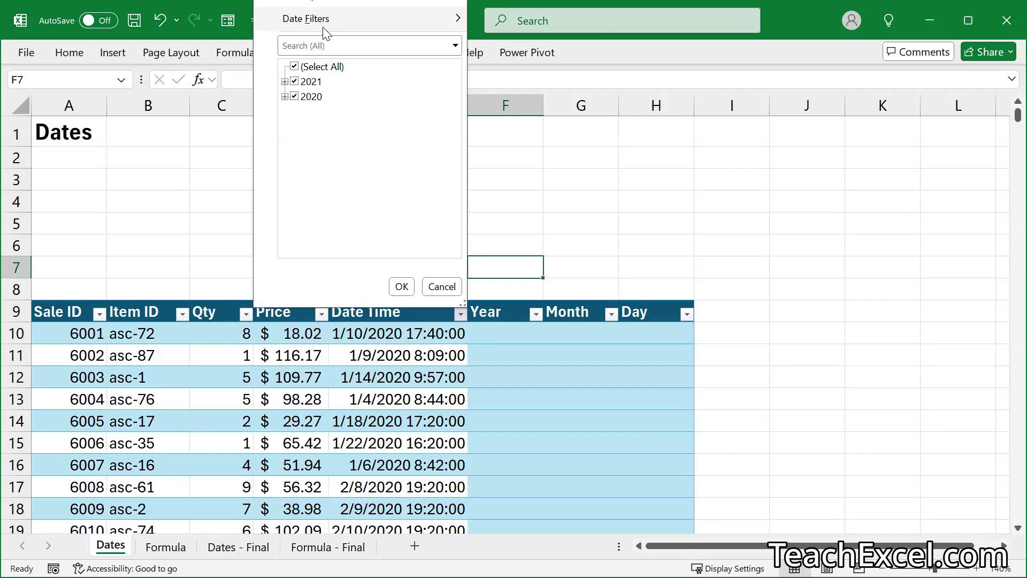
mouse_move(326, 26)
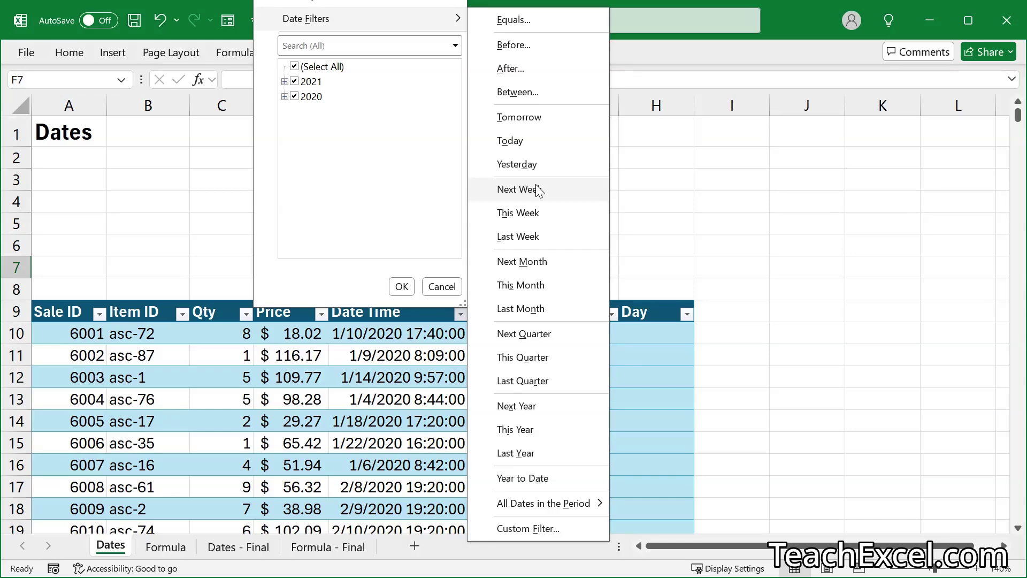
click(669, 219)
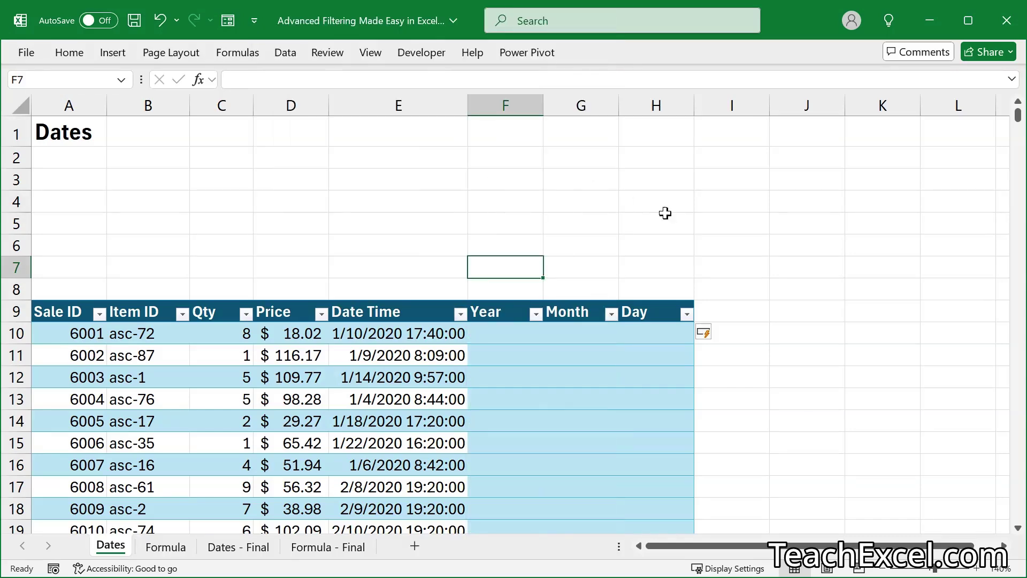
Step: Fill the Year column with the four-digit year, using =TEXT([@[Date Time]],"yyyy") in its first data row
scroll(495, 250, down, 3)
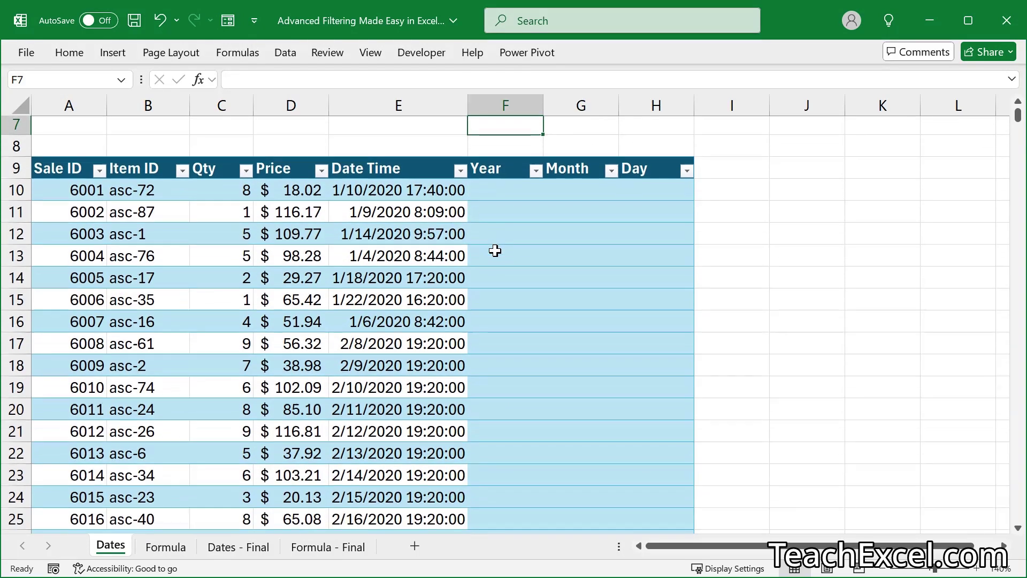
click(400, 191)
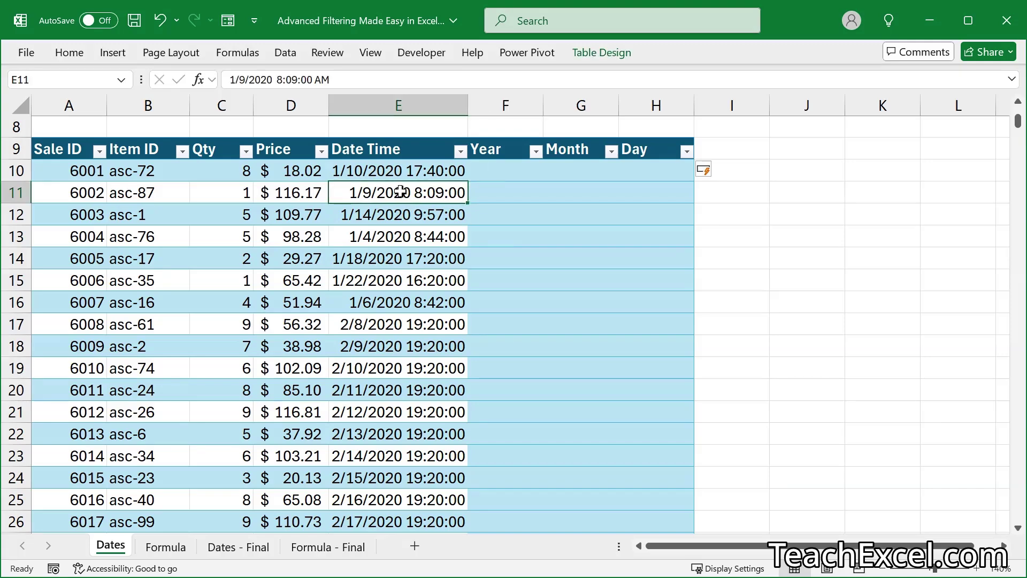
click(498, 169)
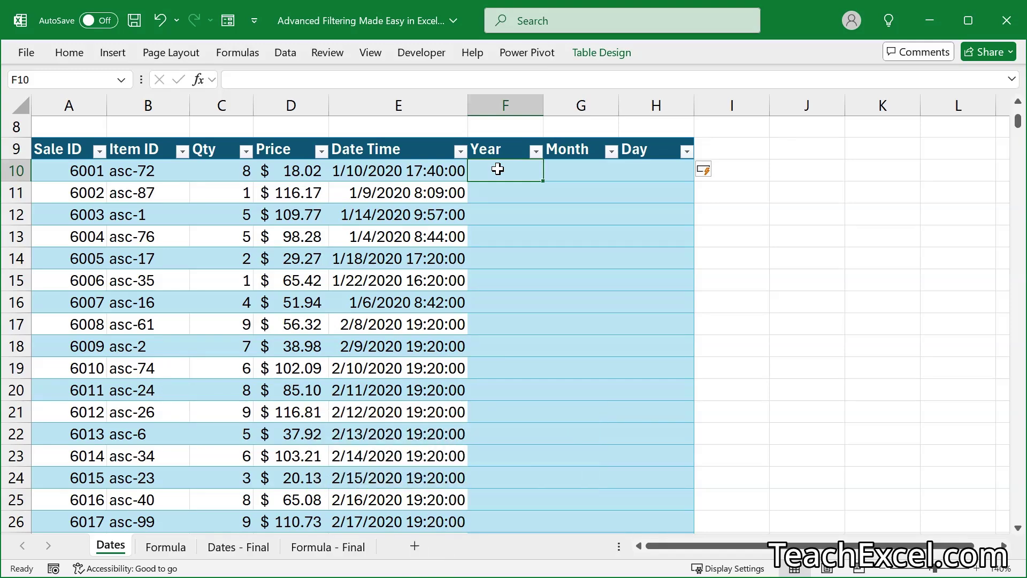
text(=tex)
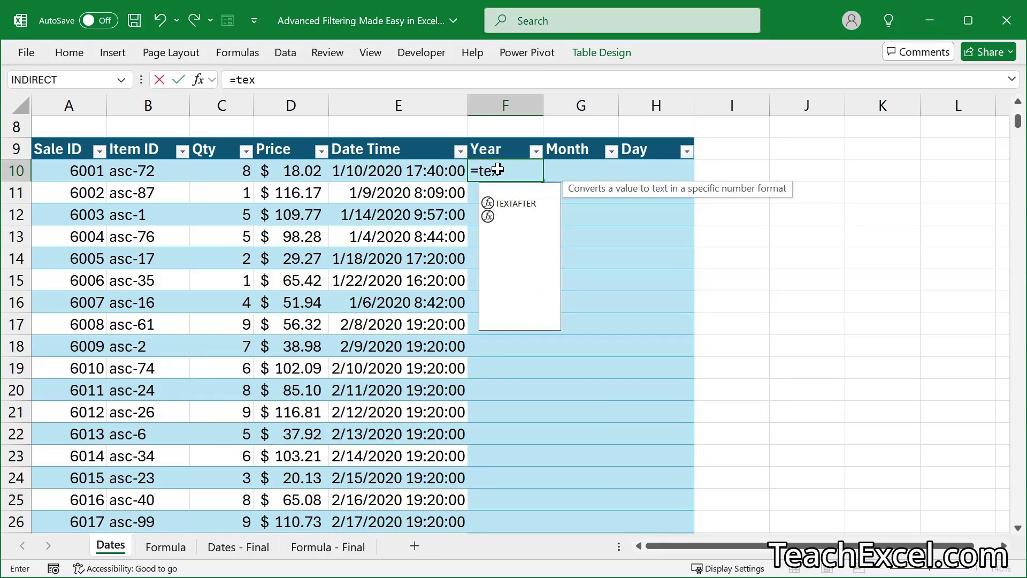
key(Tab)
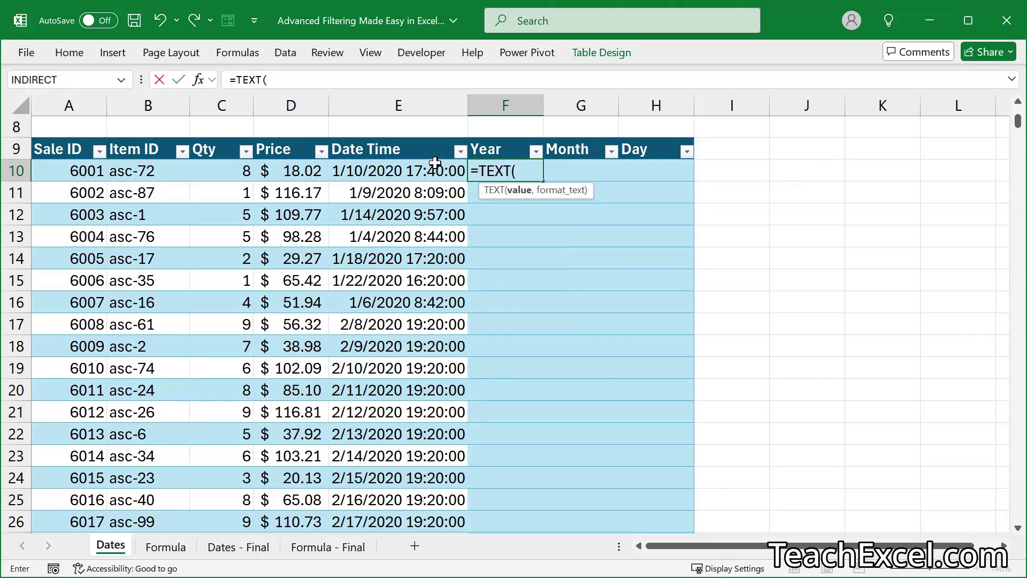
click(419, 171)
text(,")
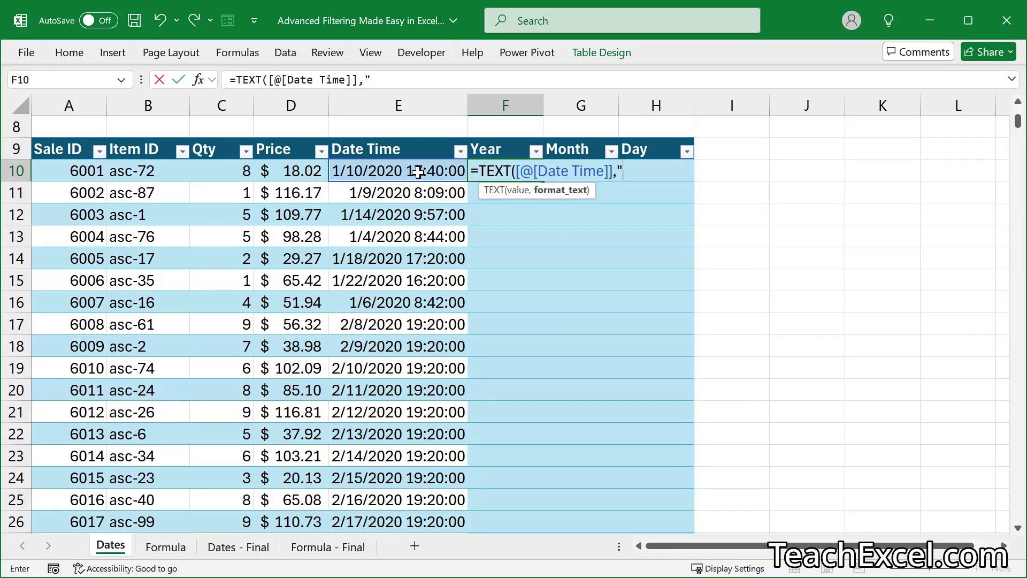
text(yyyy"))
key(Return)
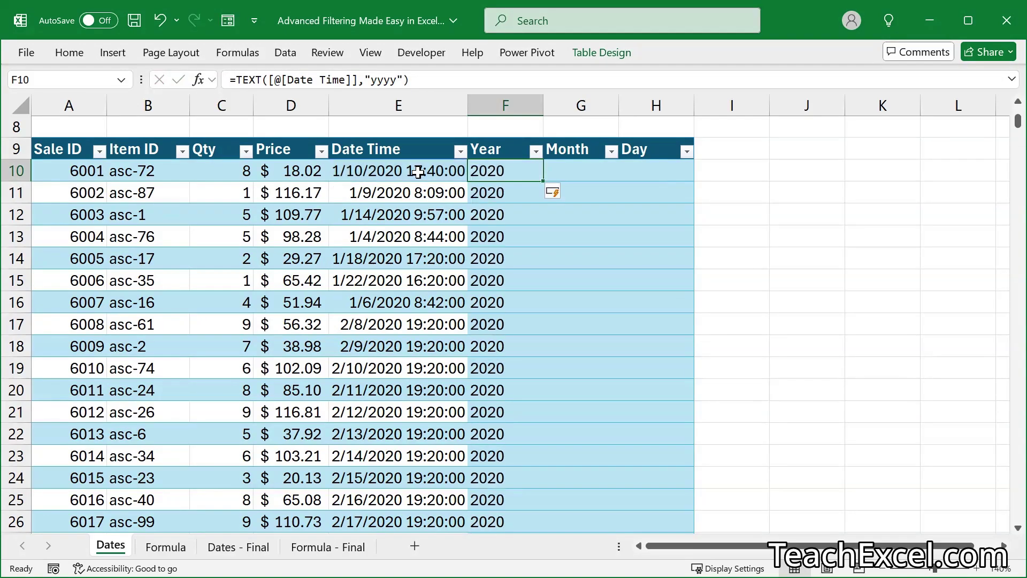
Step: Wrap the Year formula in NUMBERVALUE so it reads =NUMBERVALUE(TEXT([@[Date Time]],"yyyy"))
double_click(510, 168)
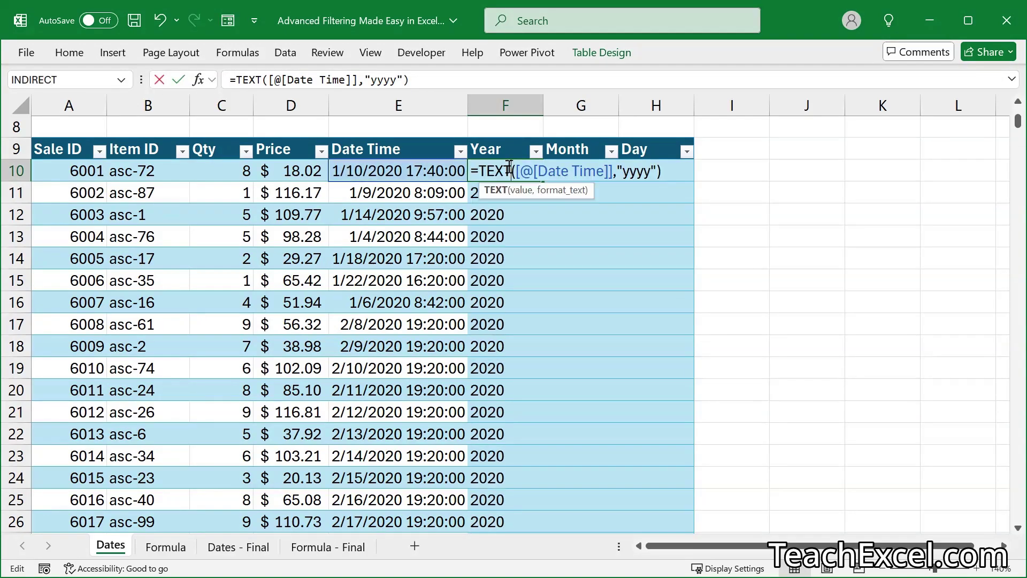
click(481, 170)
text(numbervalue)
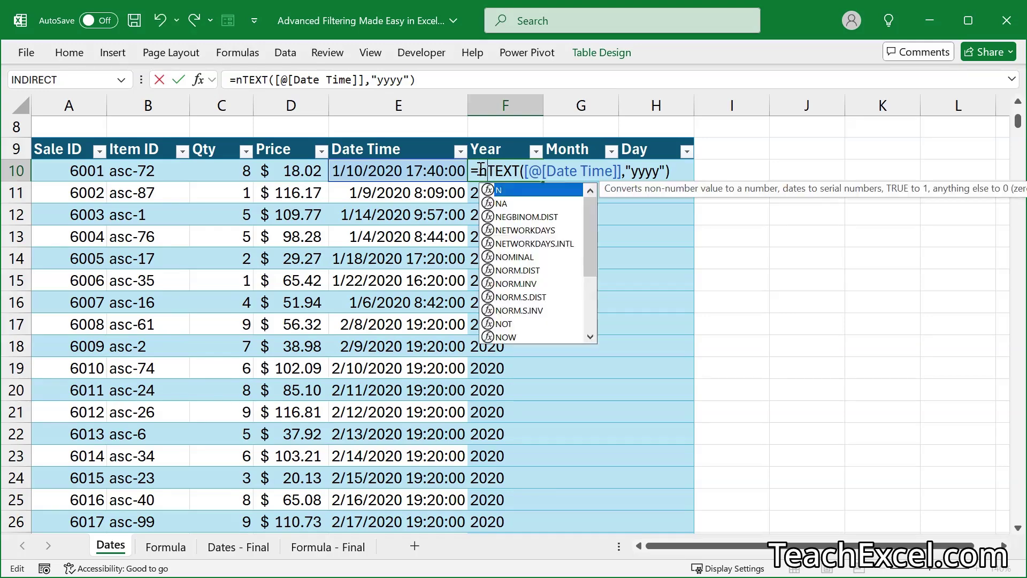
text(()
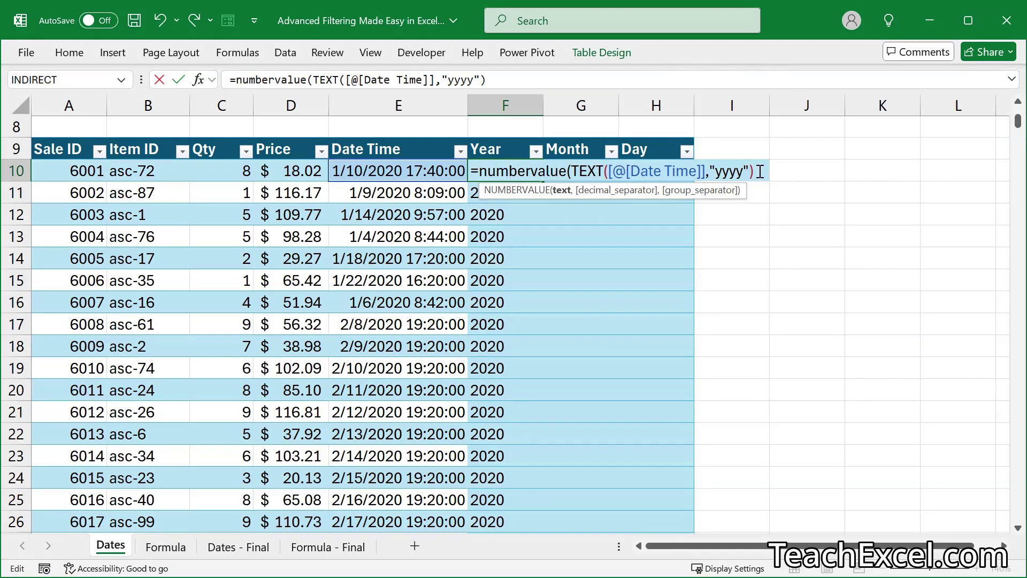
text())
key(Return)
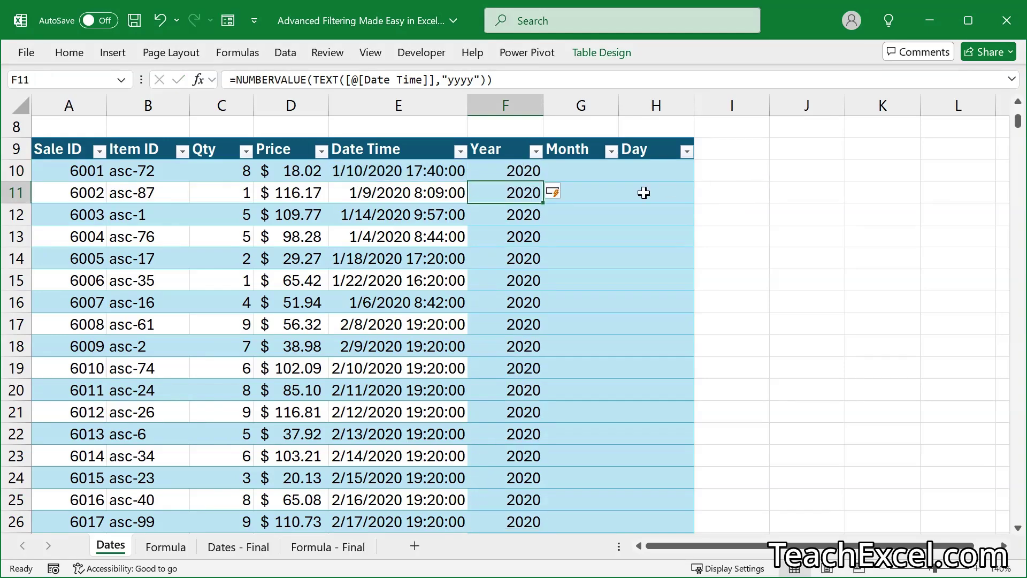
Step: Fill the Month column with abbreviated month names, using =TEXT([@[Date Time]],"mmm") in its first data row
click(586, 171)
text(=tex)
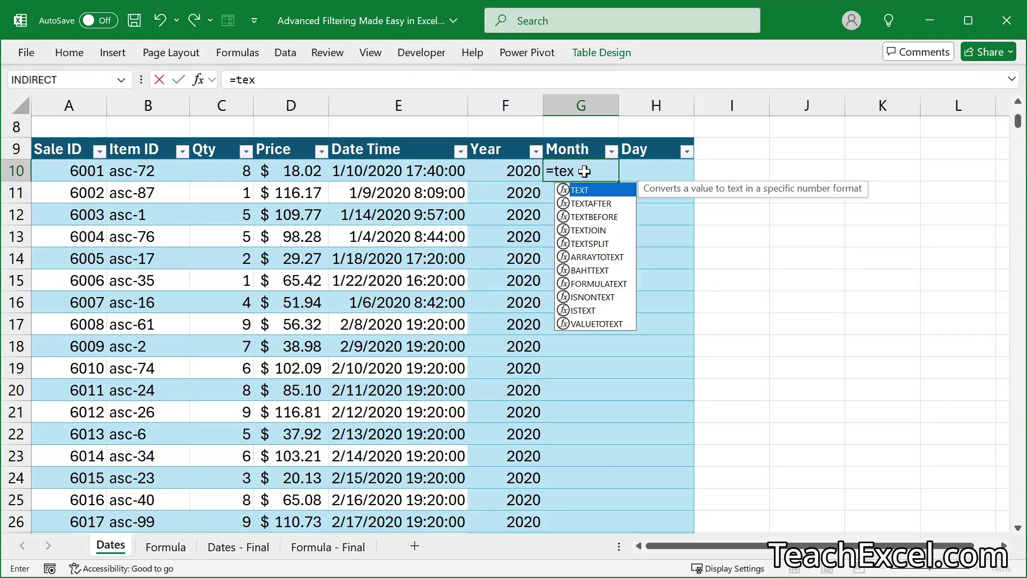
key(Tab)
click(413, 175)
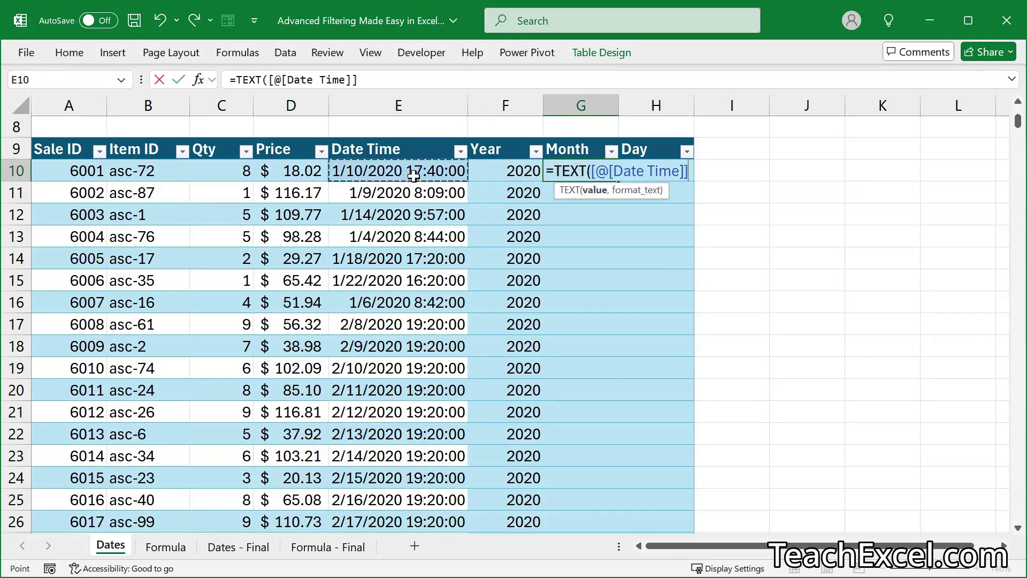
text(,"mmm")
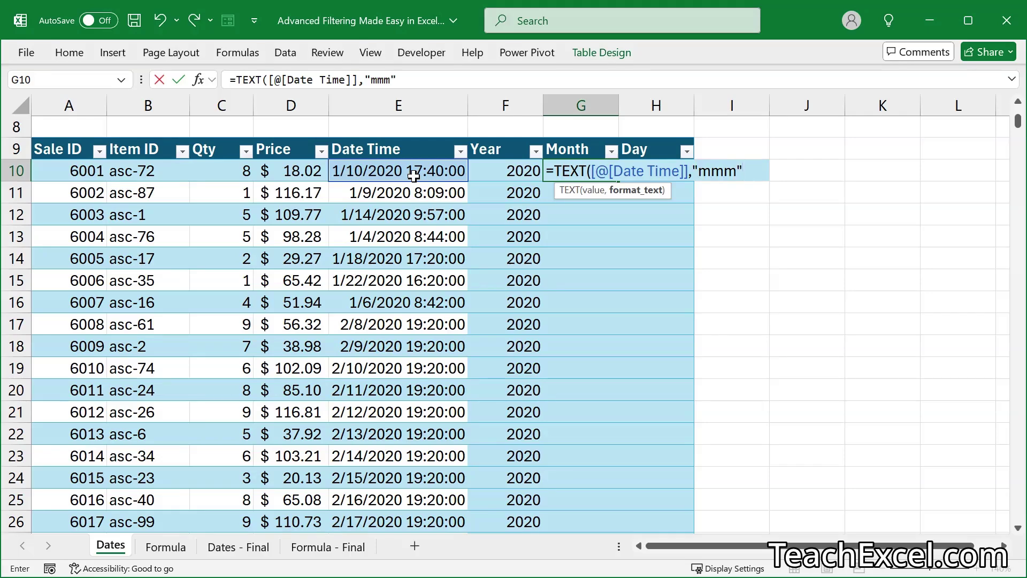
text())
key(Tab)
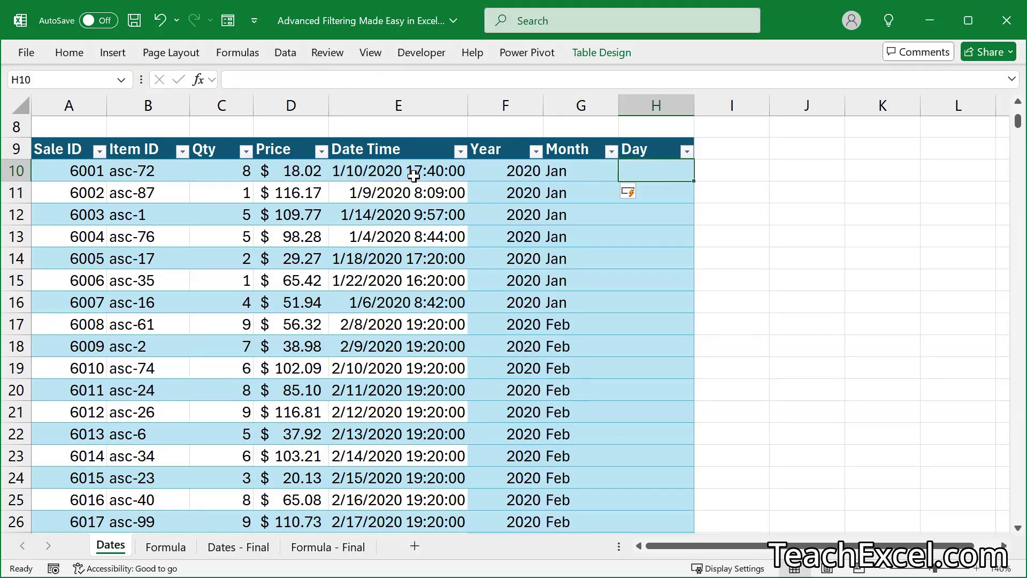
Step: Fill the Day column with full weekday names, using =TEXT([@[Date Time]],"dddd") in its first data row
text(=text)
key(Tab)
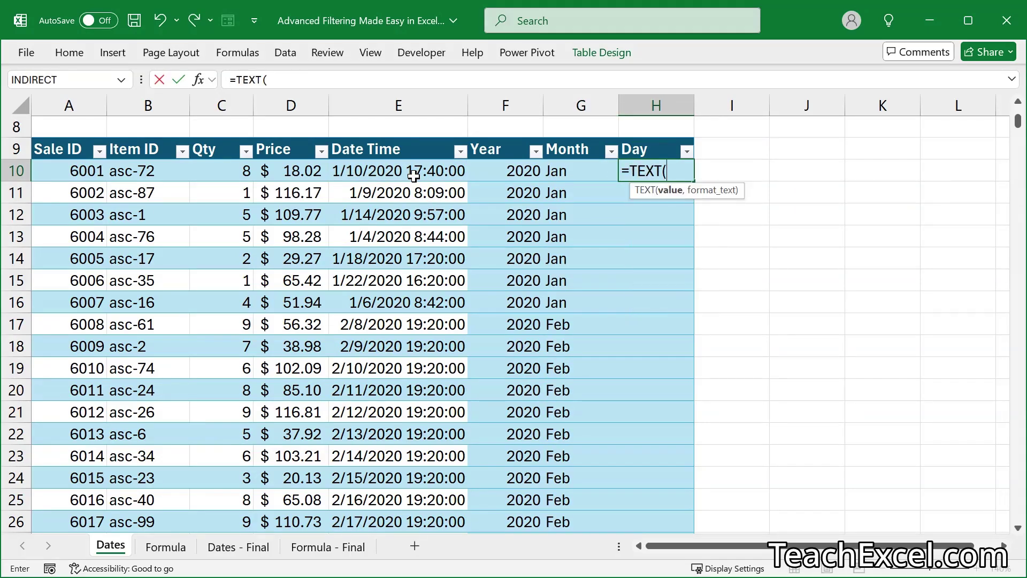
click(414, 175)
text(,)
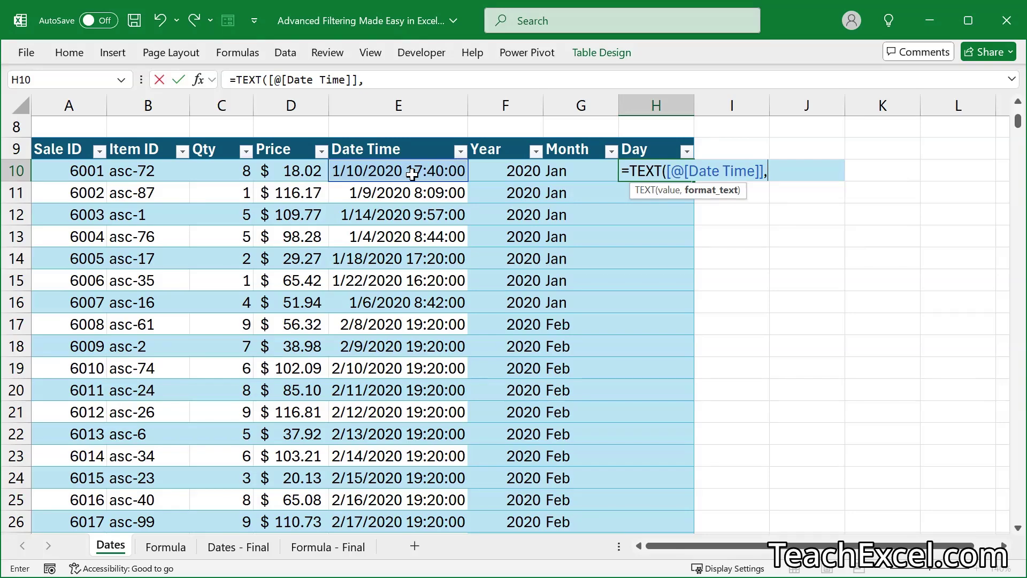
text("dddd")
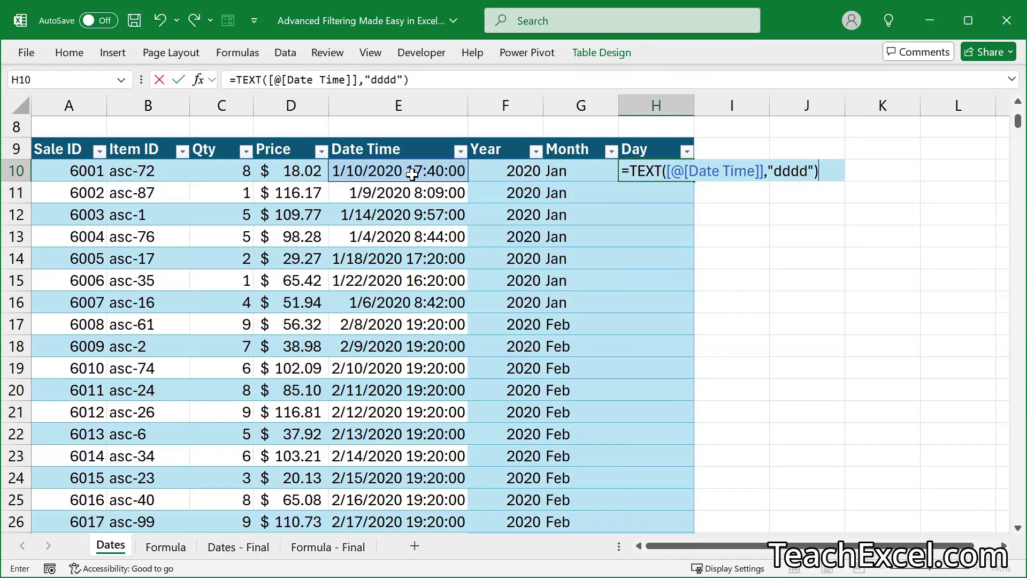
key(Return)
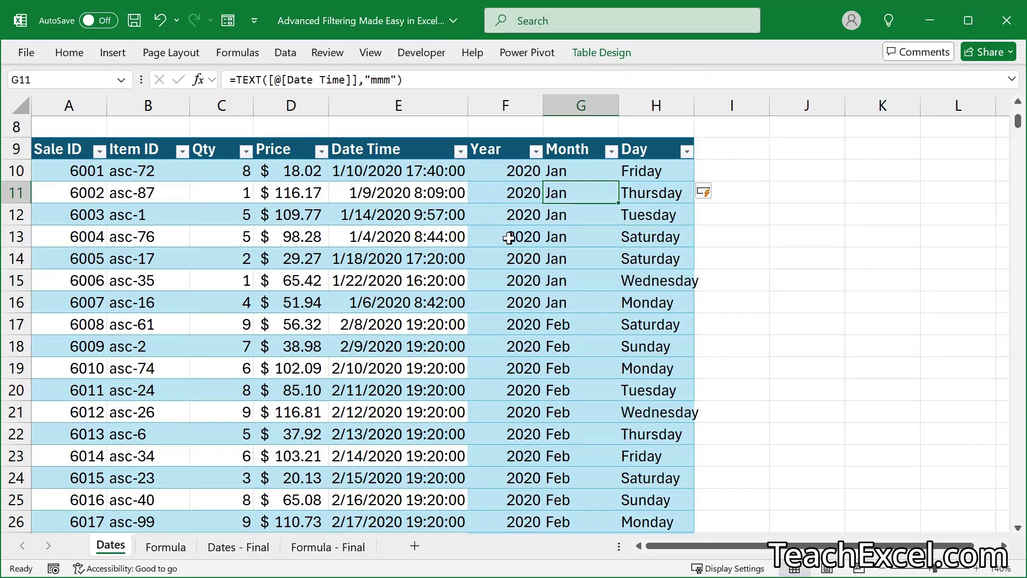
Step: Filter the table's Day column to show only the Monday records
scroll(520, 255, up, 2)
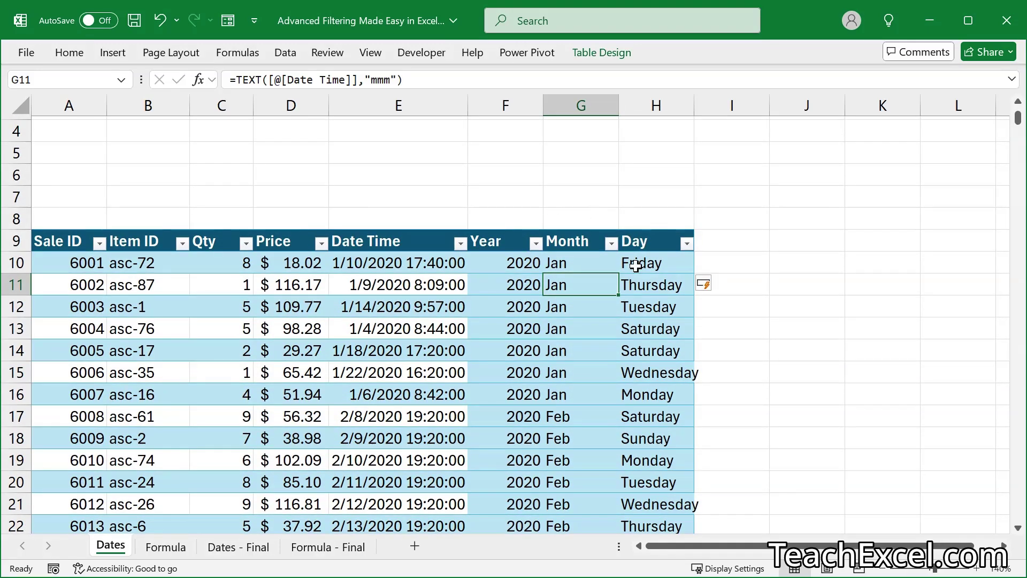
scroll(635, 266, down, 2)
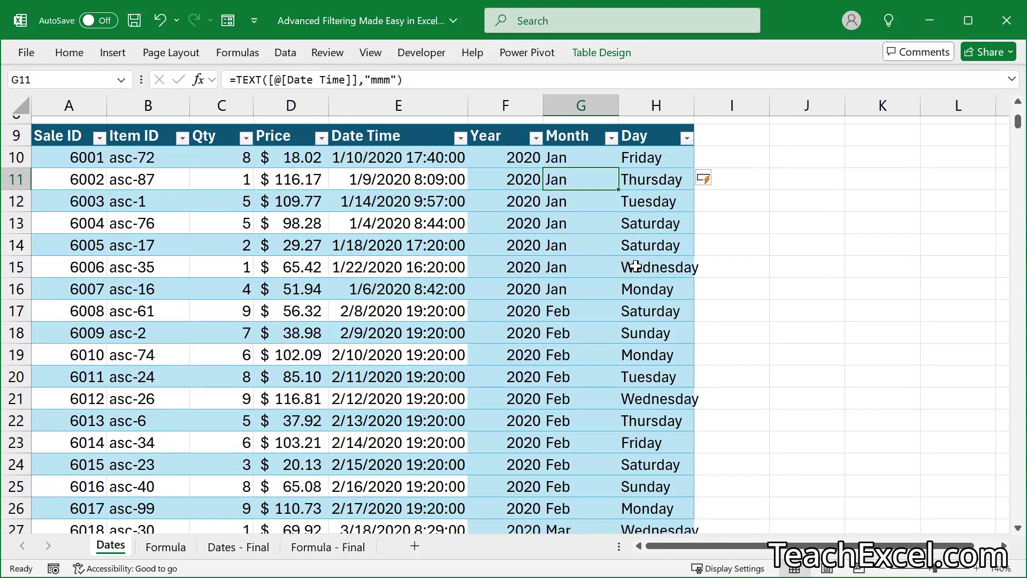
click(686, 138)
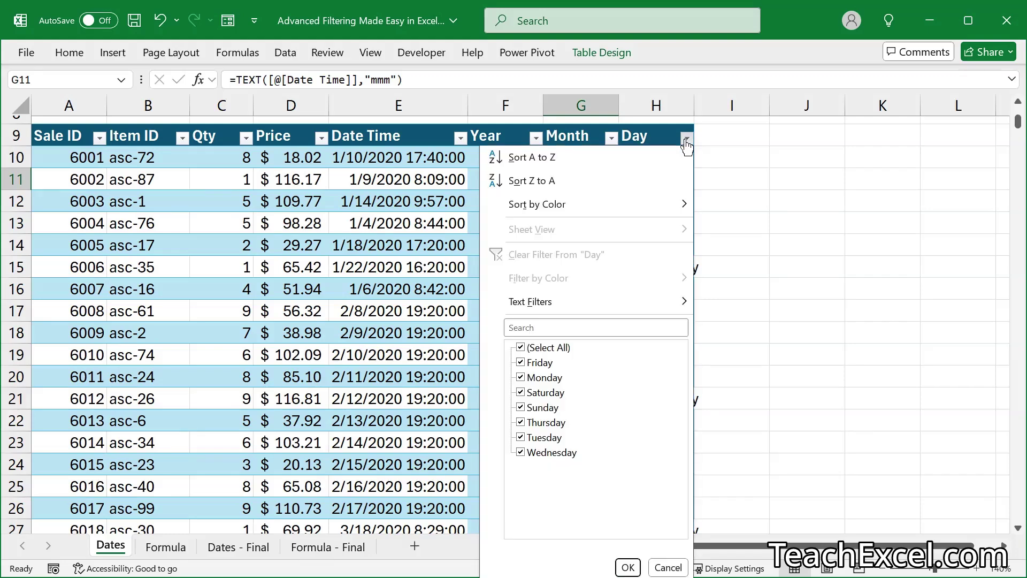
click(556, 348)
click(545, 378)
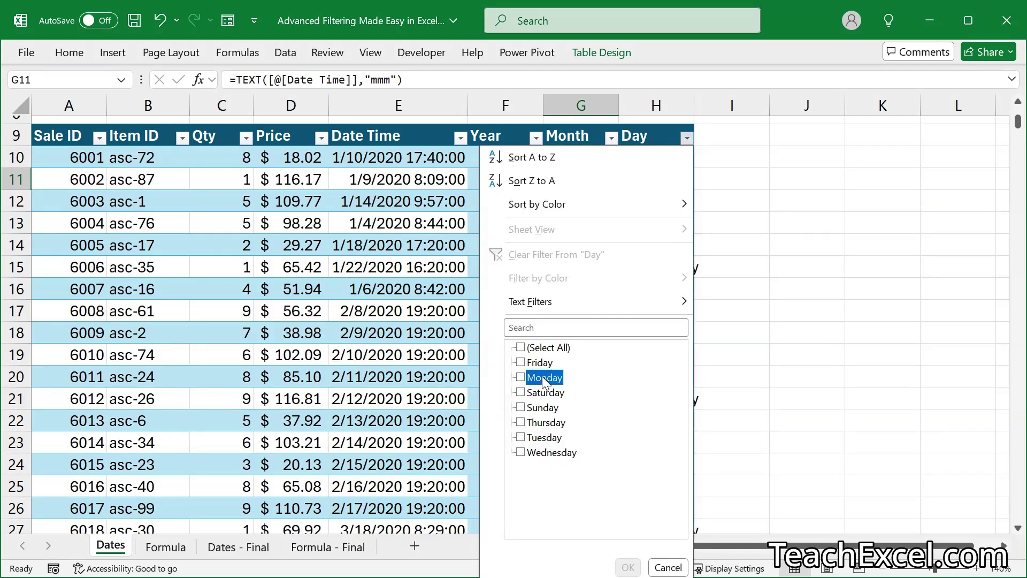
click(628, 567)
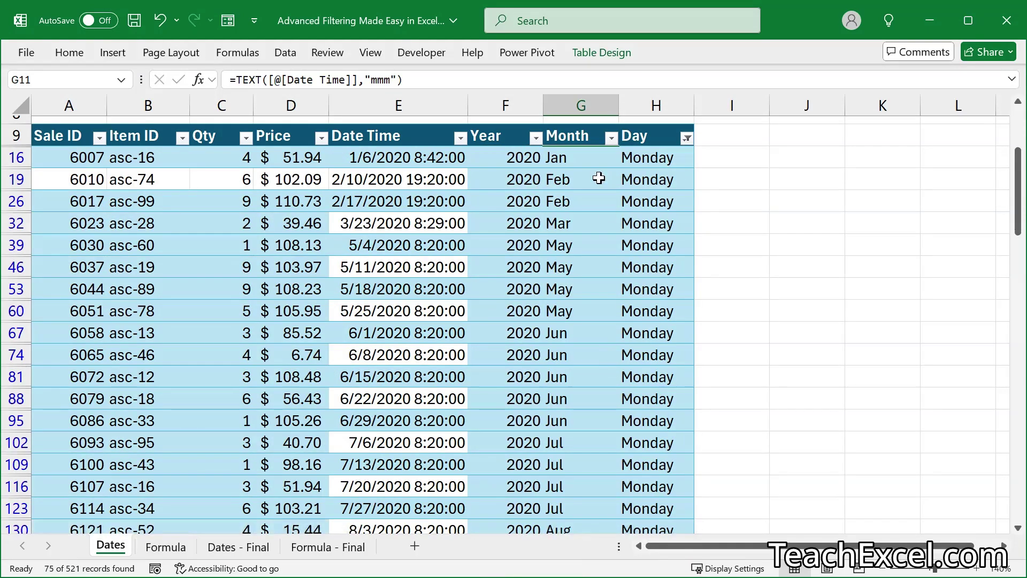
Step: Filter the table's Year column to show only the 2021 records by excluding 2020
click(537, 139)
click(380, 362)
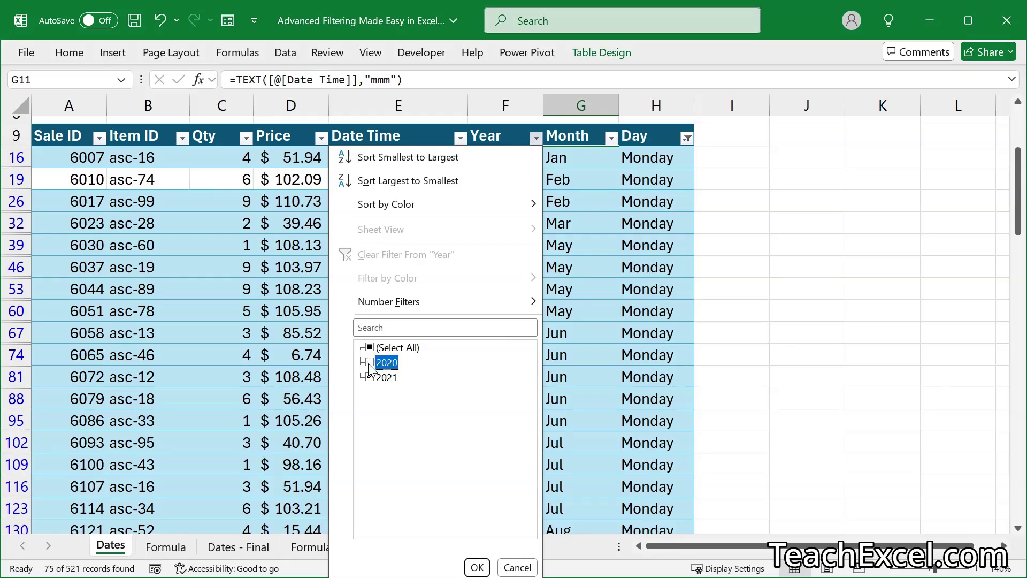
click(477, 567)
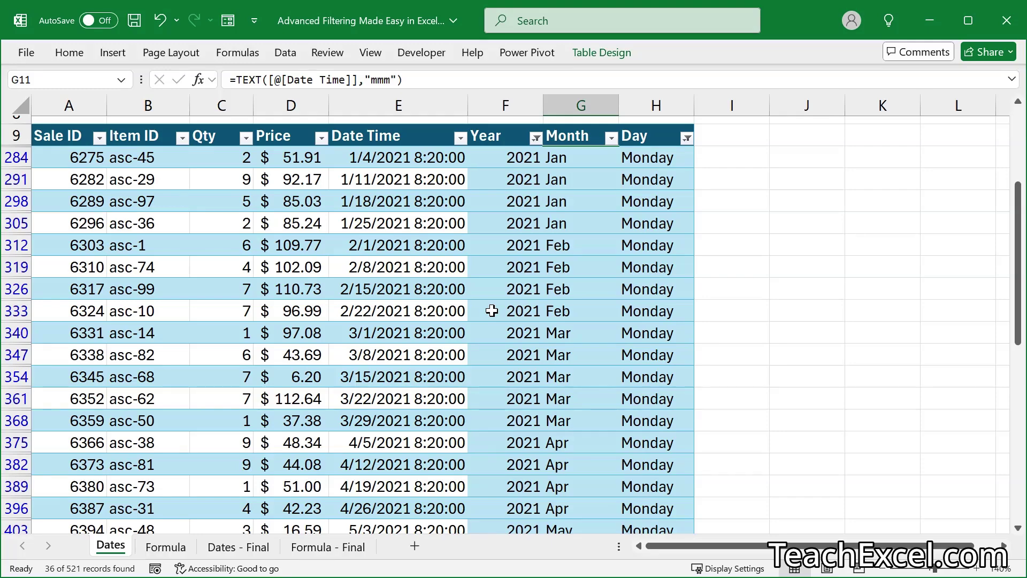
scroll(492, 311, down, 4)
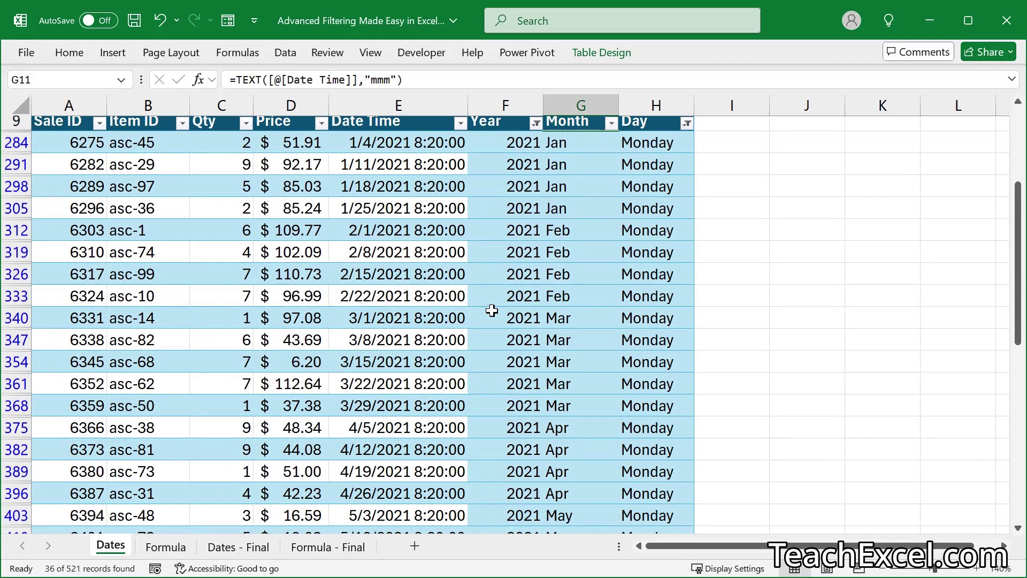
scroll(492, 311, up, 5)
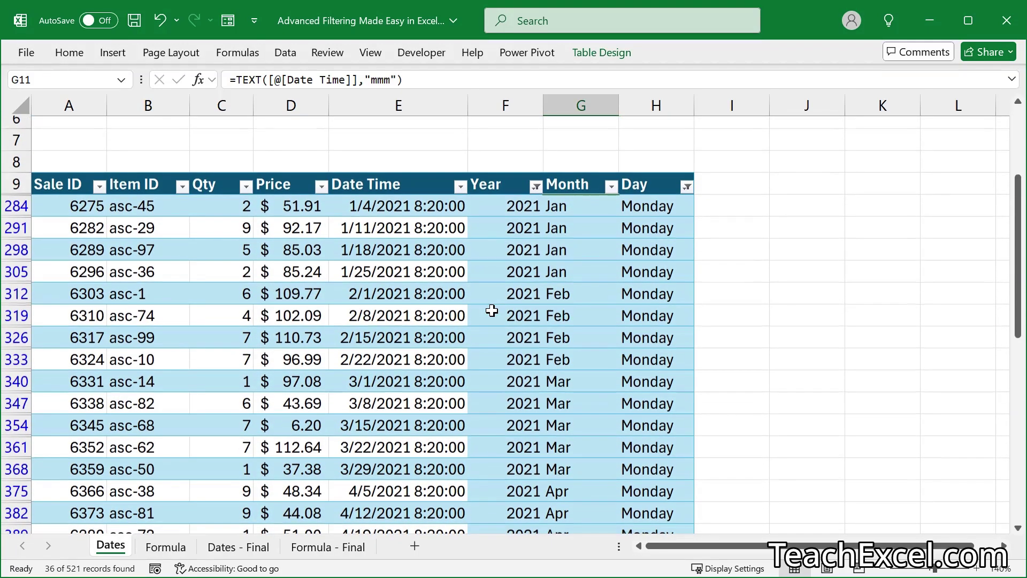
click(536, 186)
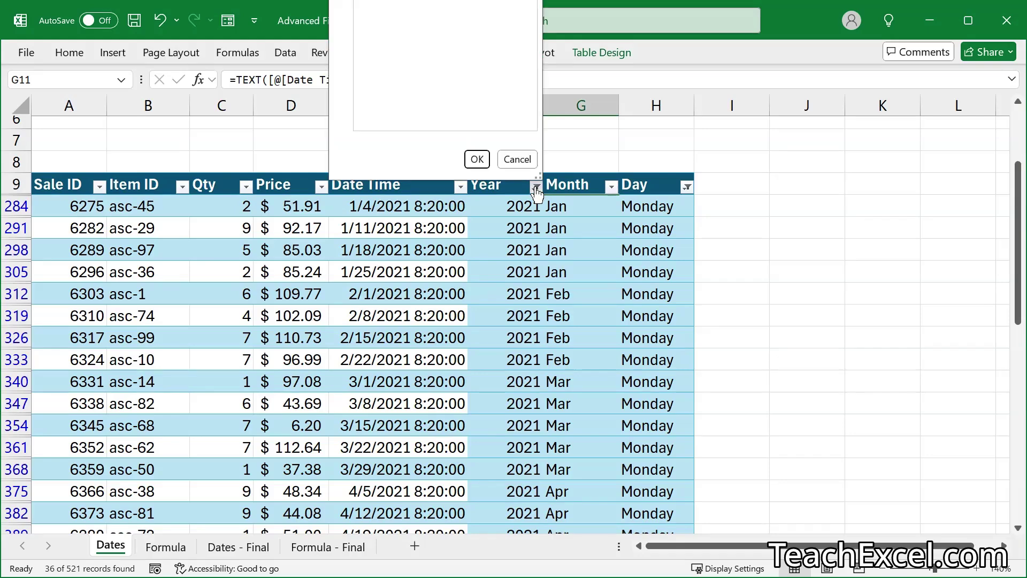
click(536, 188)
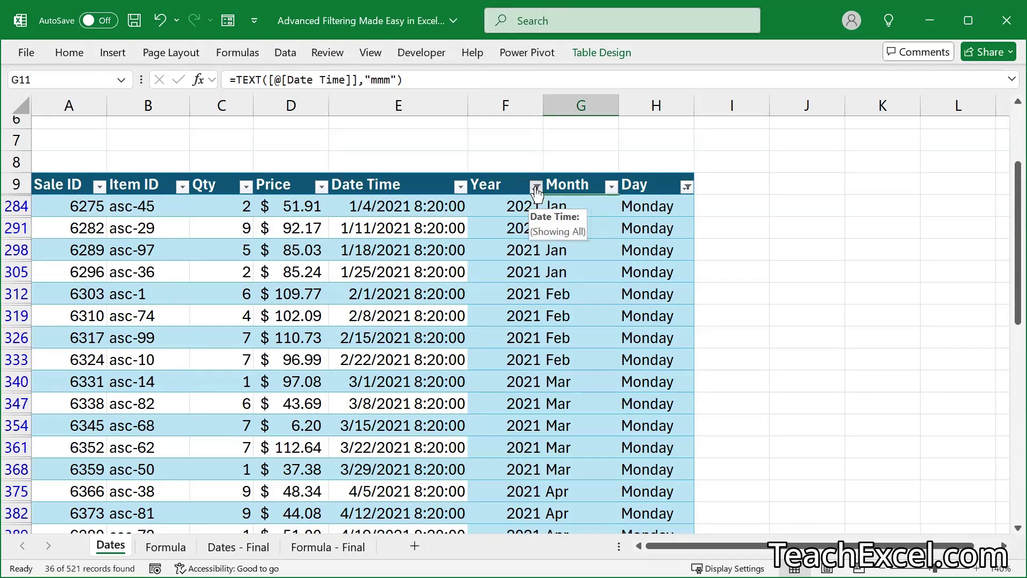
click(611, 187)
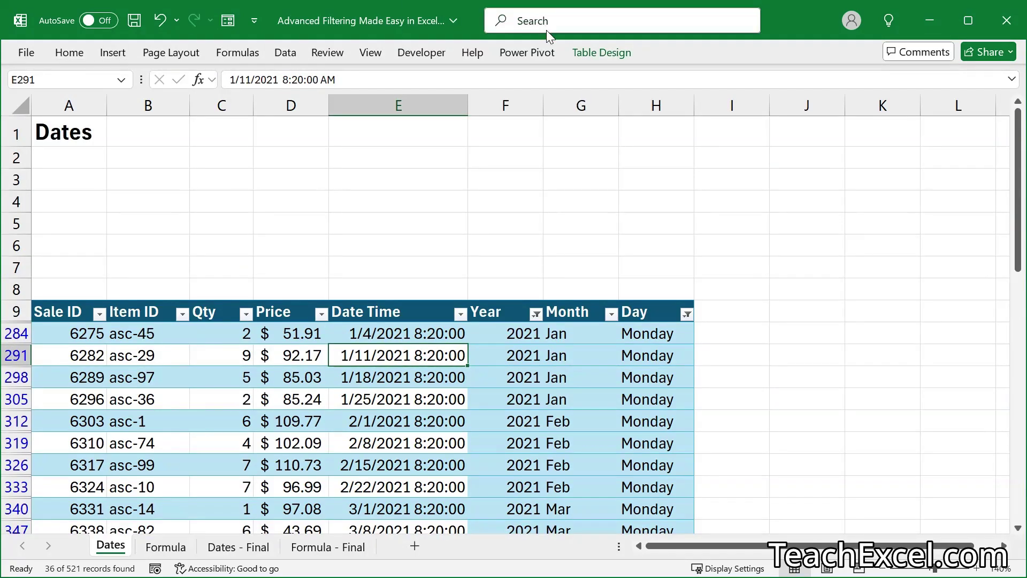
Step: Insert slicers for the table's Year and Day fields
click(588, 56)
click(274, 82)
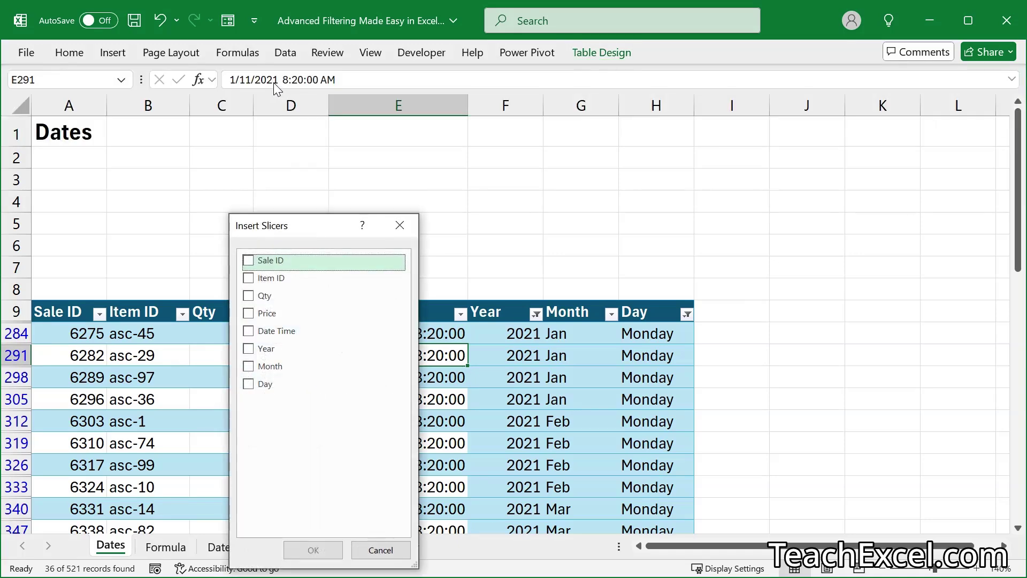
click(248, 349)
click(249, 384)
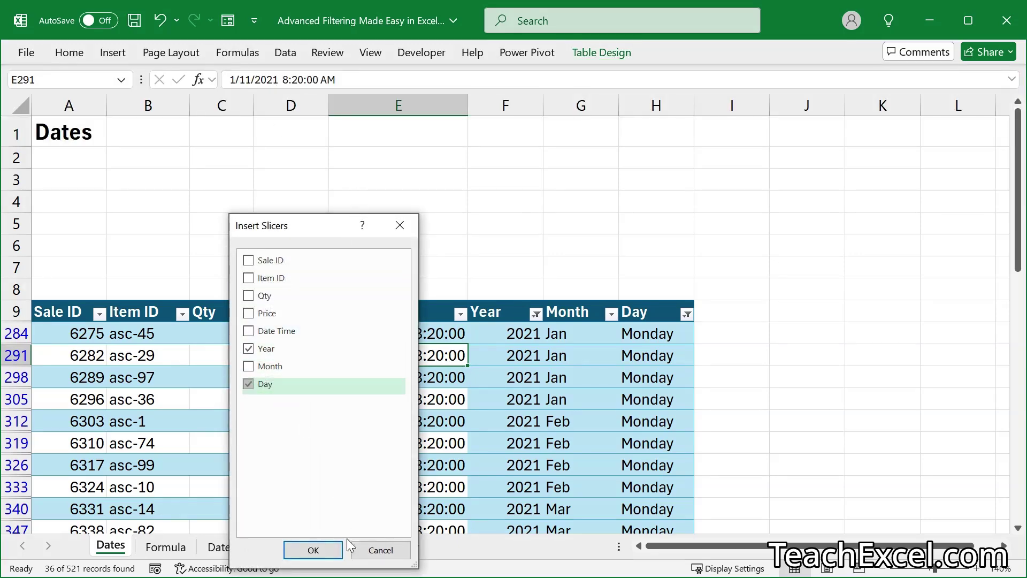
click(318, 551)
Step: Place the Year and Day slicers side by side in the empty rows above the table, shortening both and widening the Day slicer to about 3.53"
drag(445, 158, 101, 188)
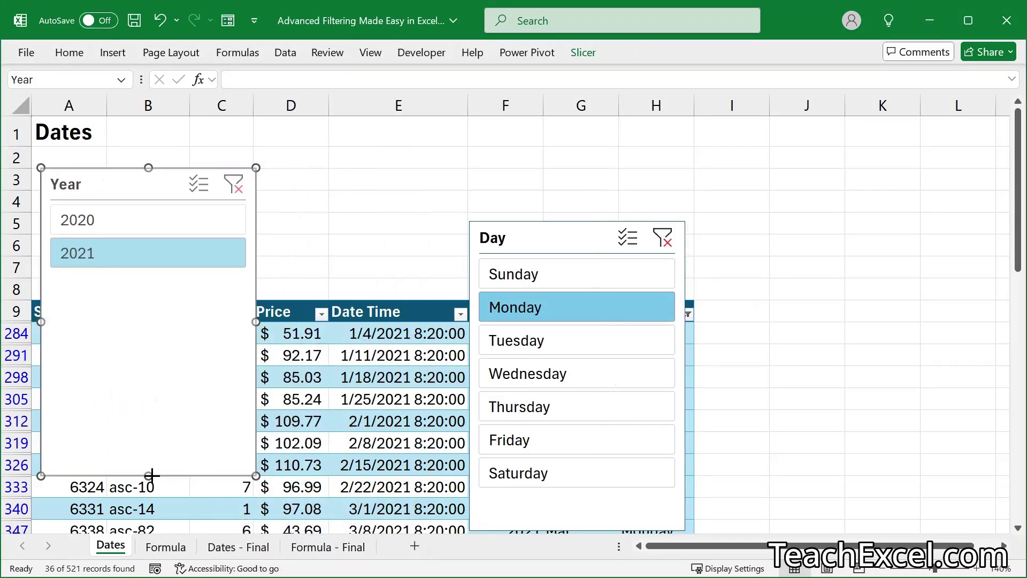
drag(133, 261, 133, 236)
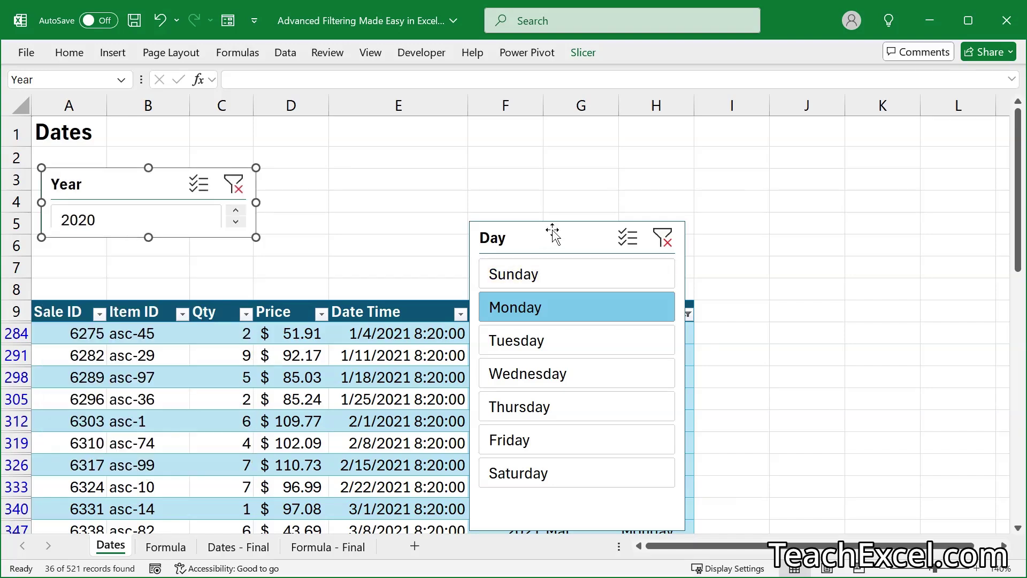
drag(551, 234, 380, 182)
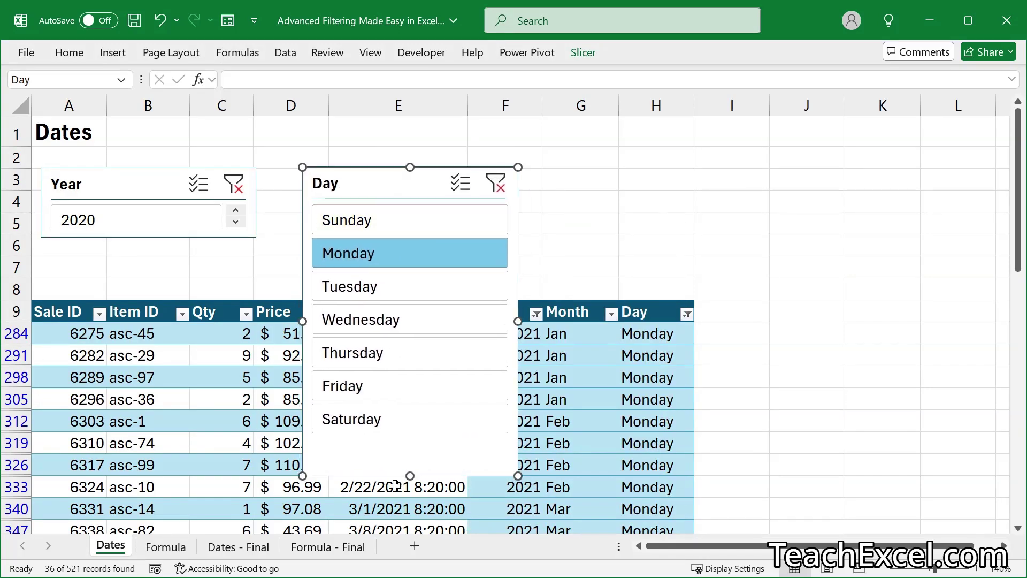
drag(411, 475, 394, 234)
drag(517, 201, 679, 211)
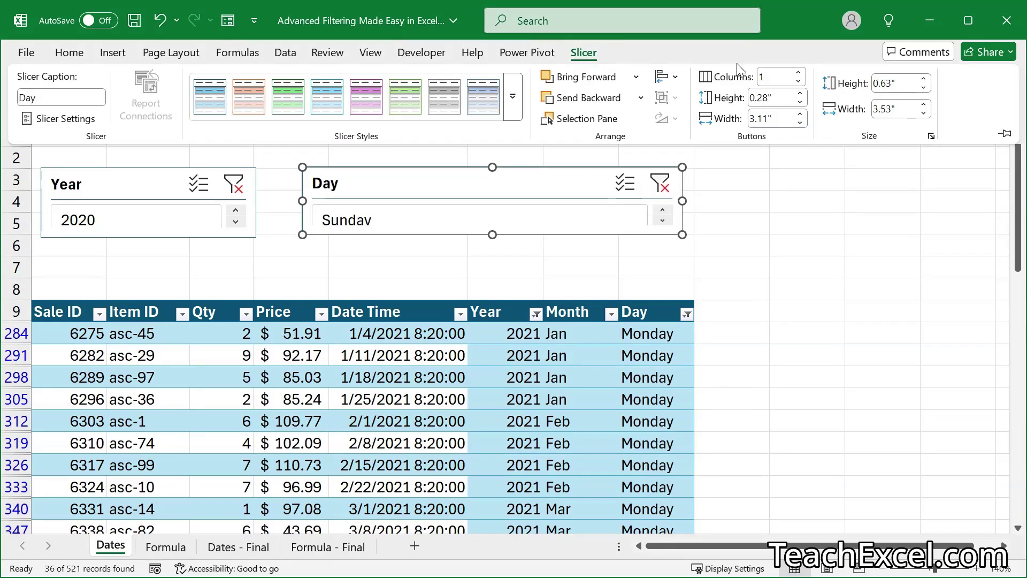
Step: Arrange the Day slicer's buttons in 7 columns and make the slicer slightly taller so the buttons fit
click(770, 77)
text(7)
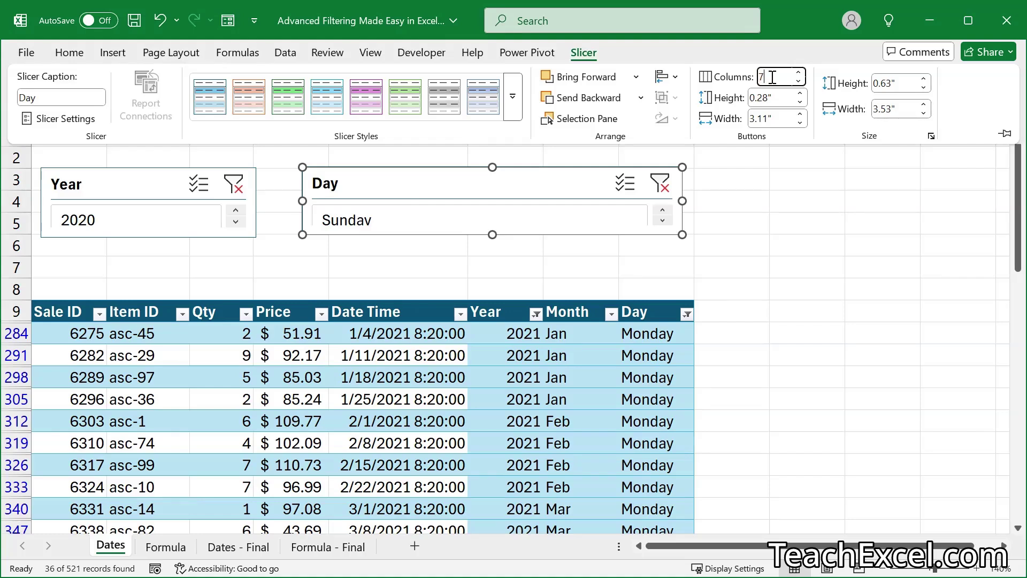
key(Return)
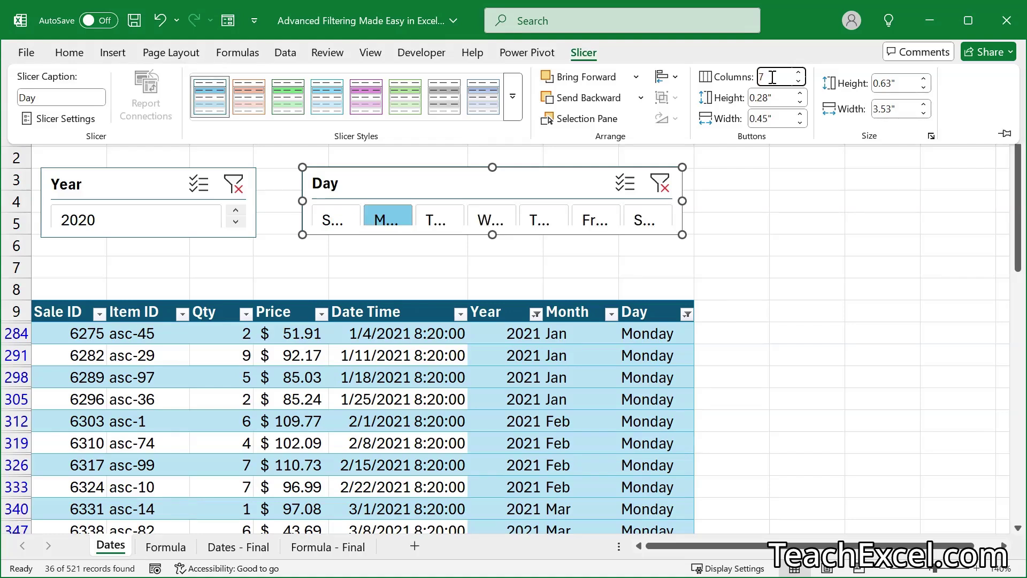
click(492, 237)
drag(492, 238, 490, 248)
Step: Arrange the Year slicer's buttons in 2 columns and make the slicer slightly taller so the buttons fit
click(138, 190)
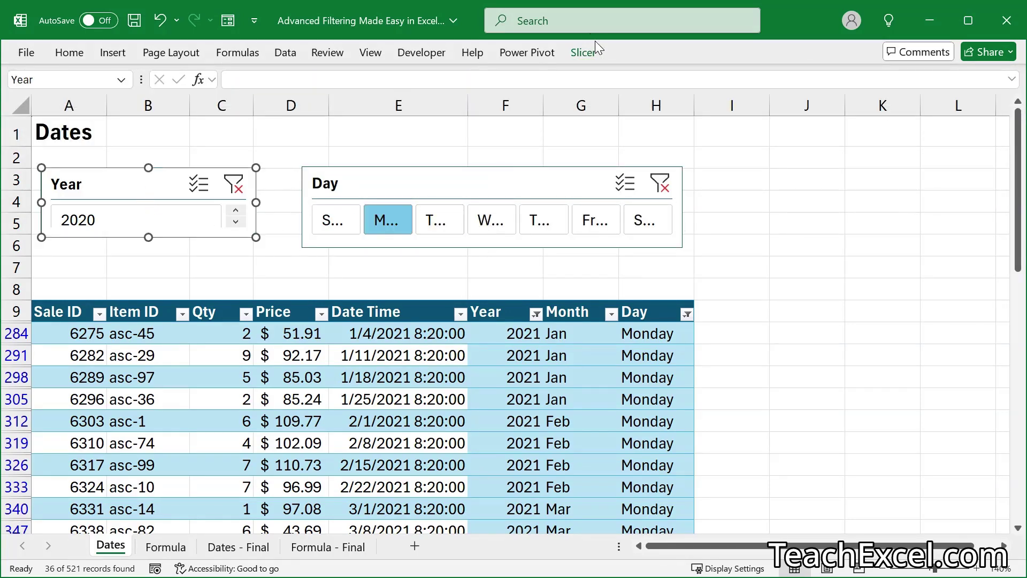
click(583, 52)
click(799, 73)
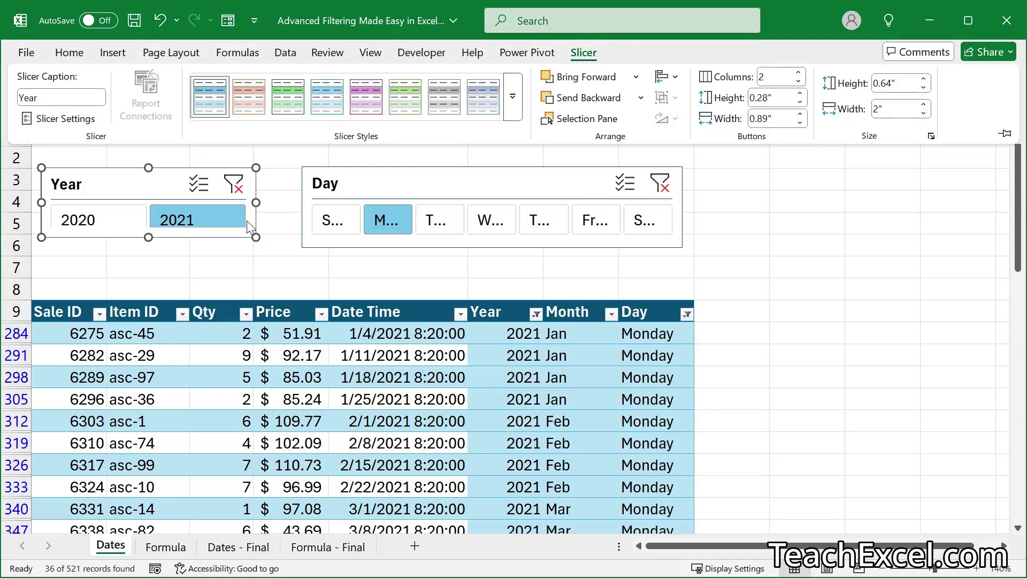
drag(149, 239, 149, 245)
Step: Hide columns F to H, which hold the Year, Month and Day helper fields
drag(502, 103, 656, 99)
right_click(656, 99)
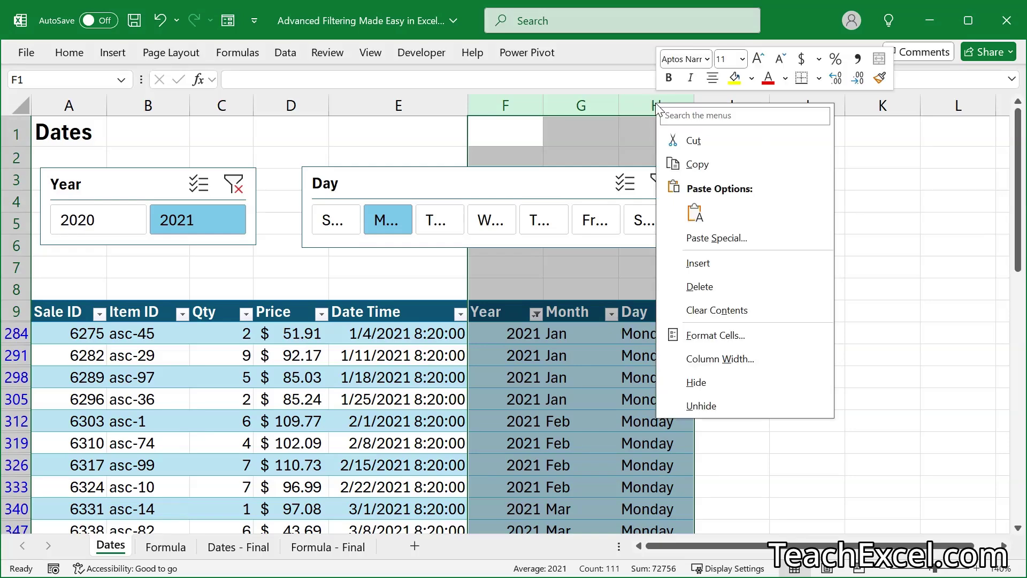
click(739, 387)
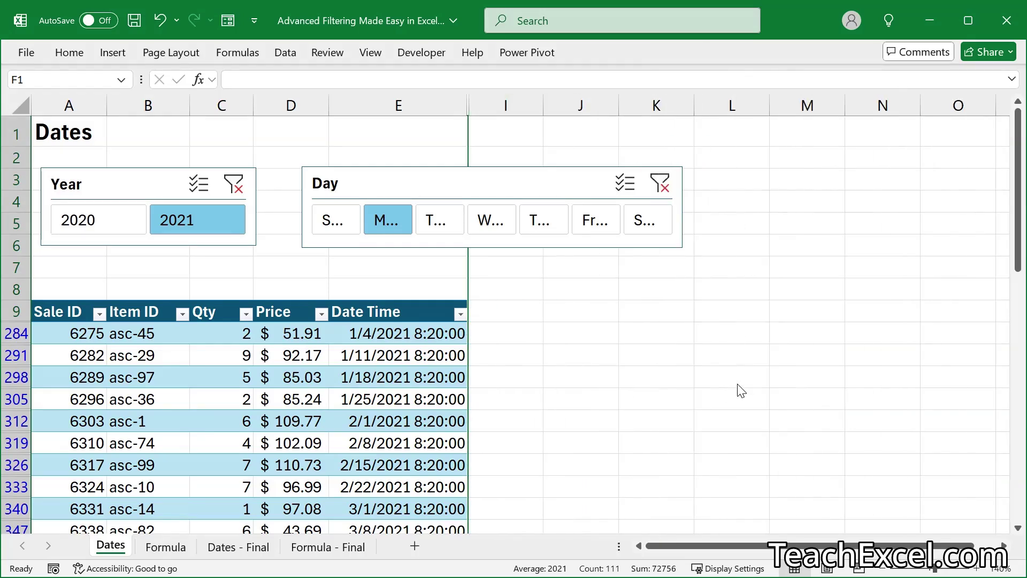
click(405, 386)
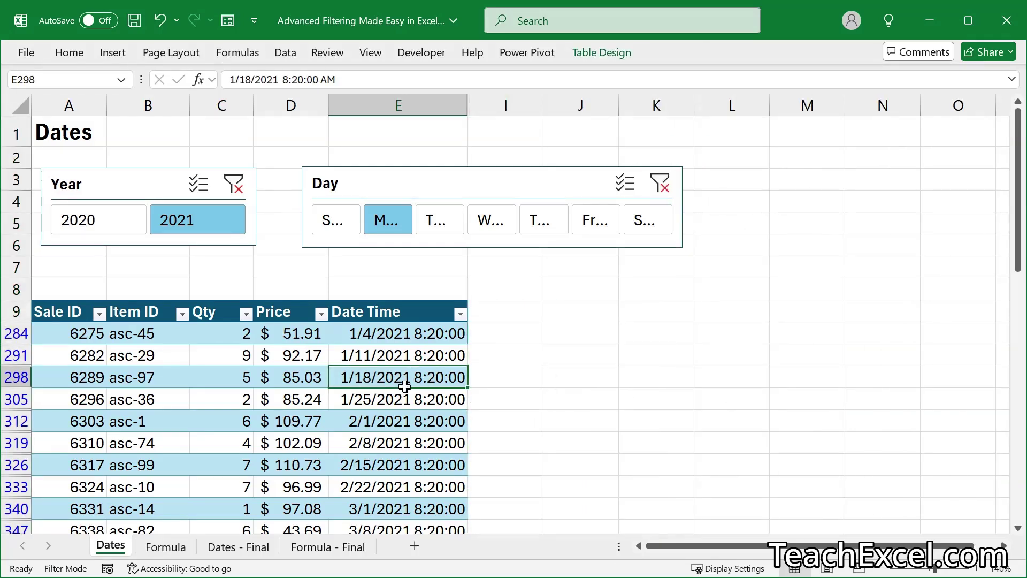
Step: Try the Year slicer's 2020 and 2021 choices, and clear the filters of both the Year and Day slicers
ctrl+click(194, 236)
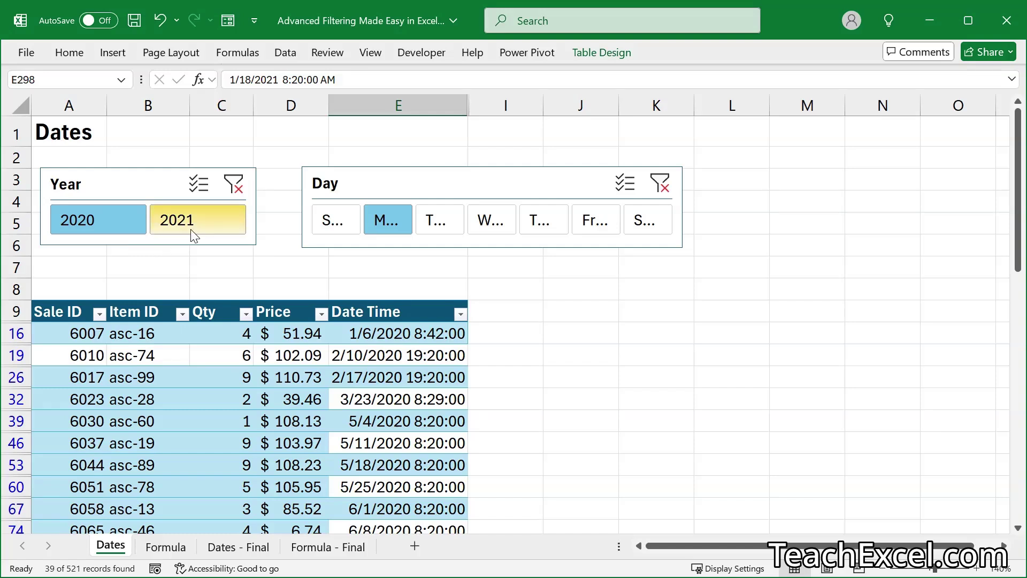
click(193, 235)
click(234, 184)
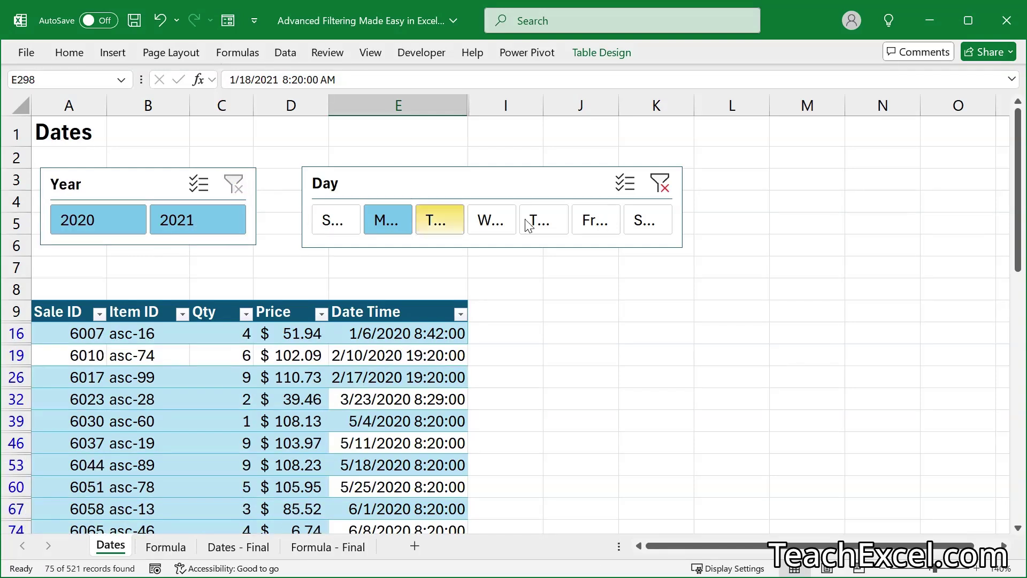
click(661, 184)
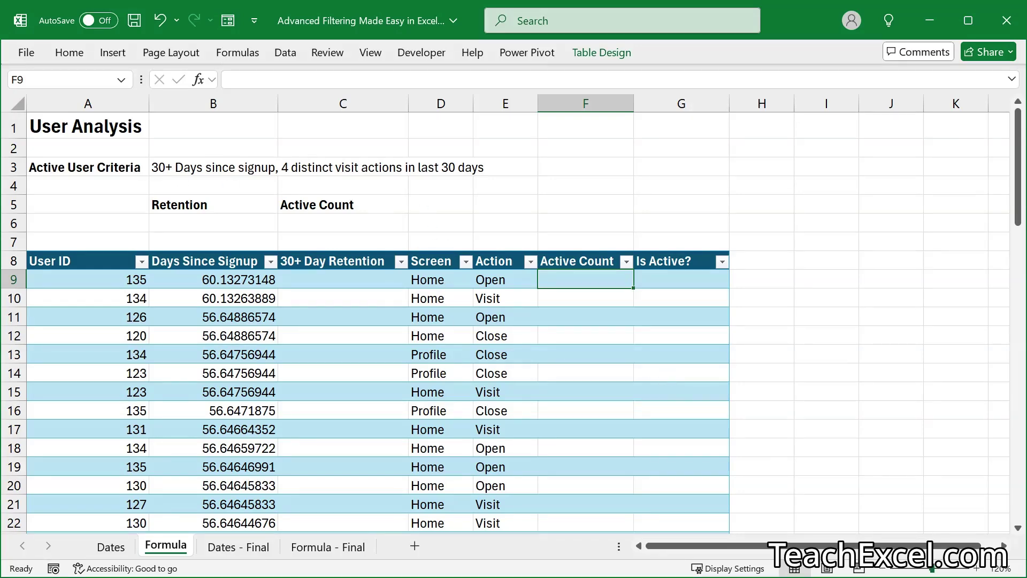
Step: On the Formula sheet, enter =B9>=30 in cell B6 under Retention to test the first user's days since signup
click(977, 569)
click(977, 568)
click(977, 569)
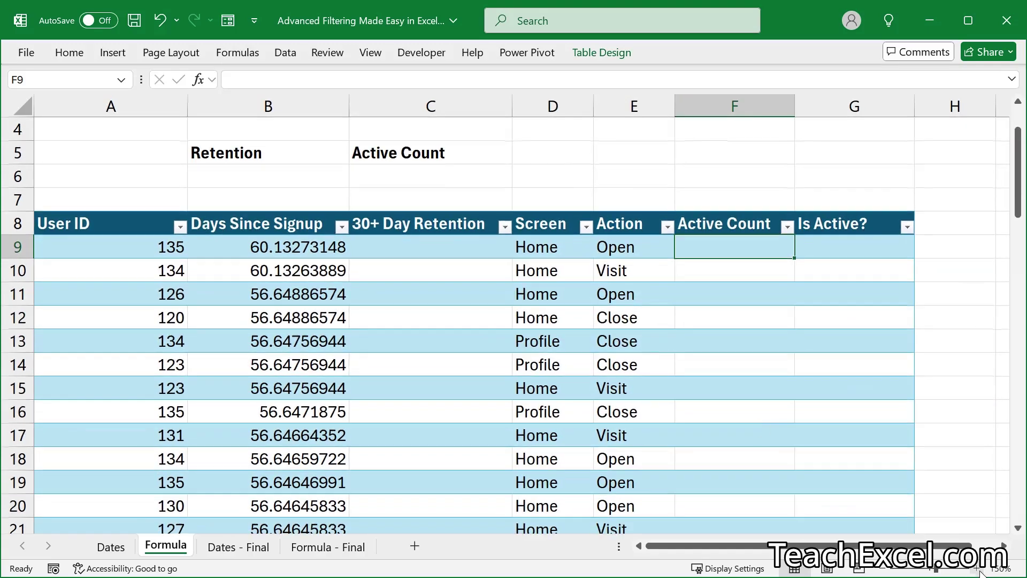
scroll(655, 359, up, 1)
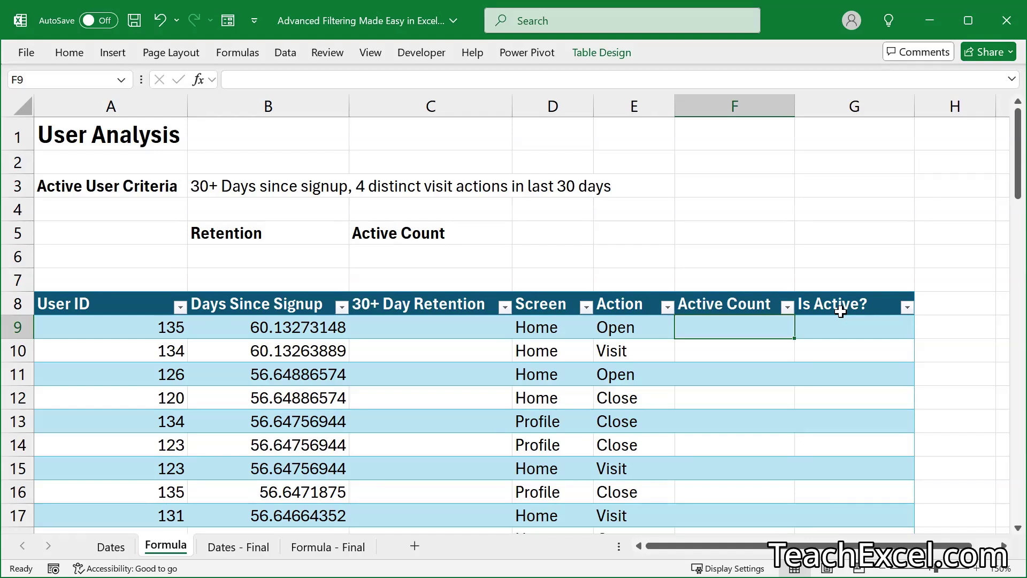
click(432, 328)
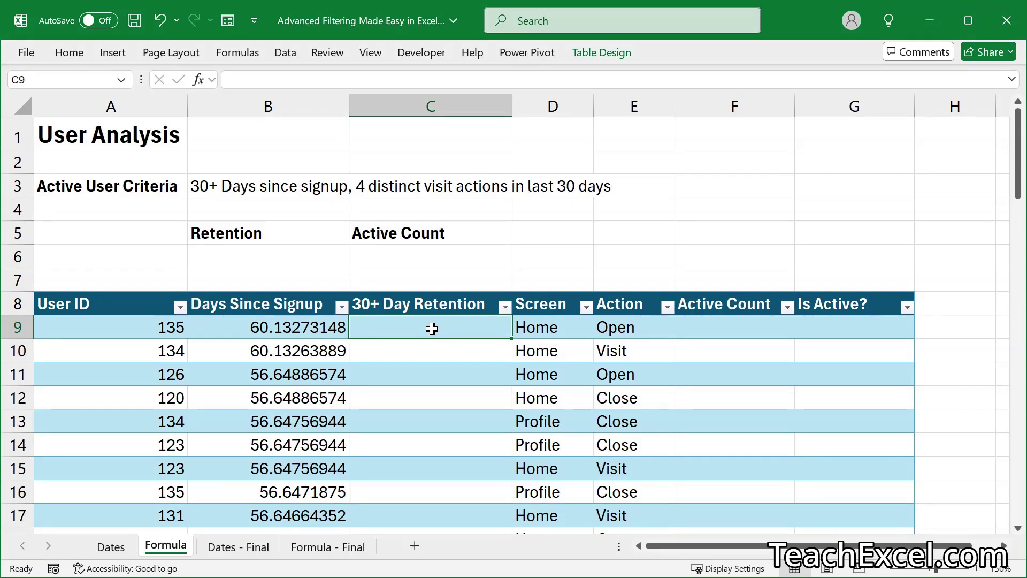
click(239, 325)
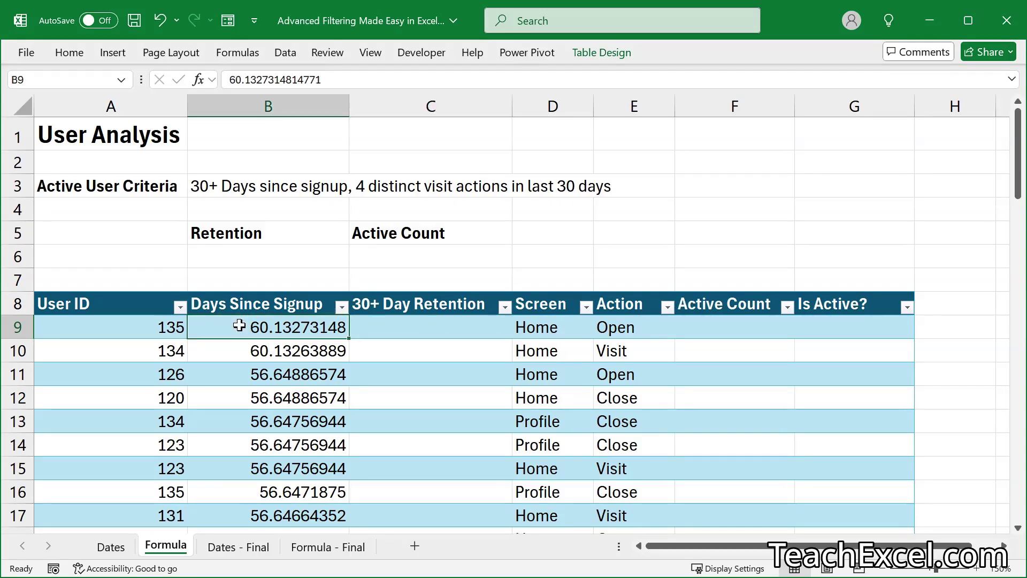
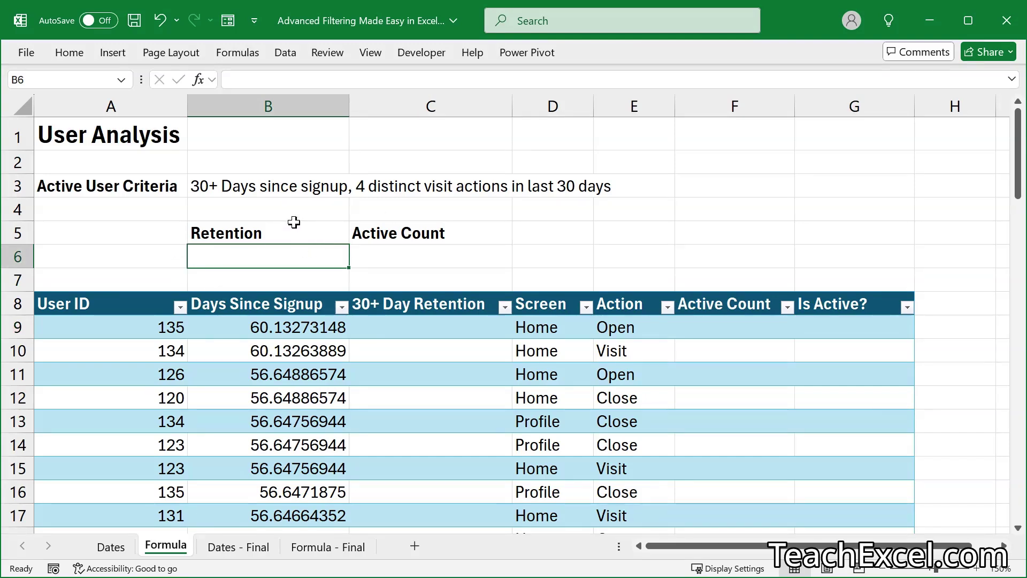
text(=)
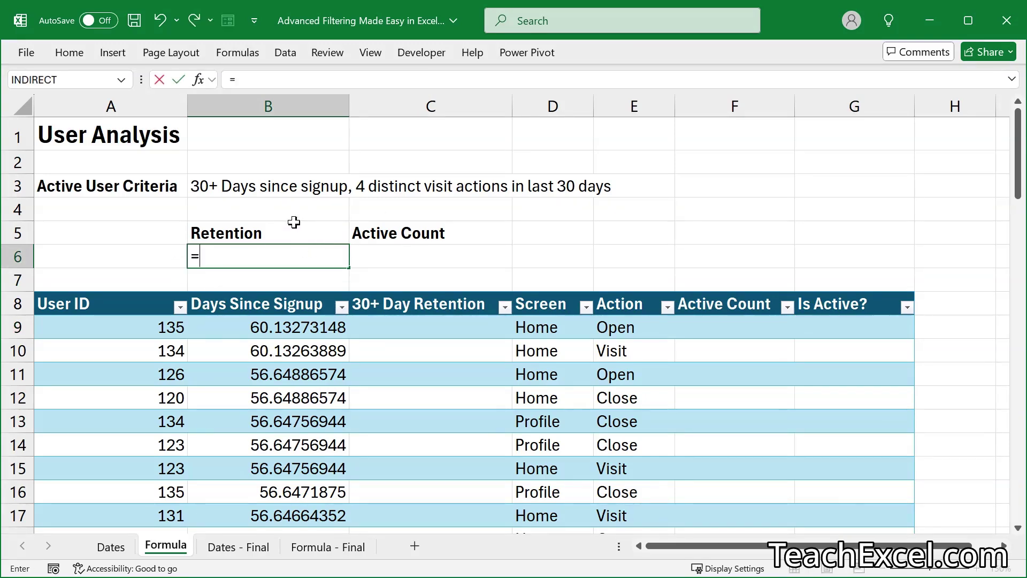
click(229, 327)
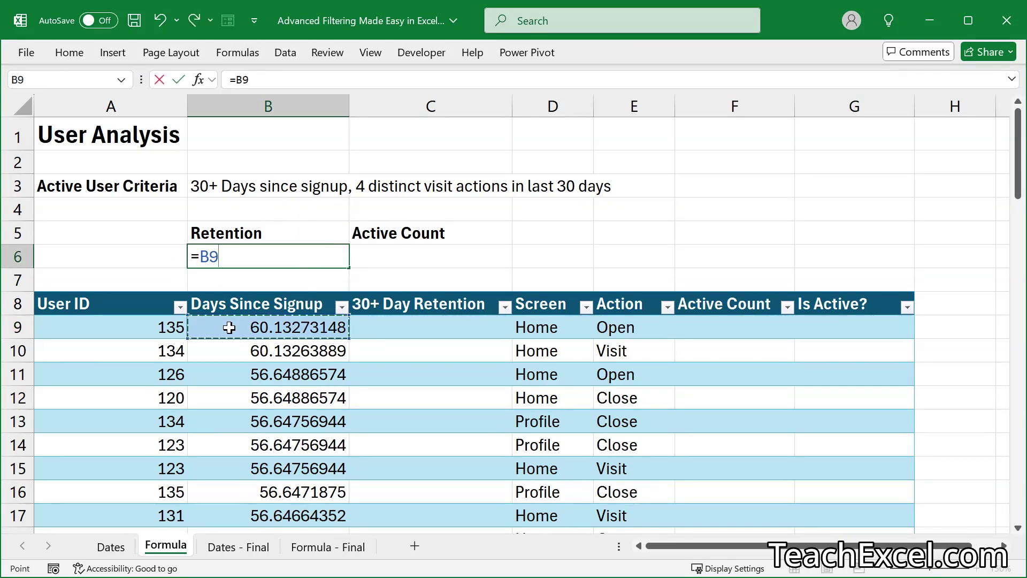
text(>=)
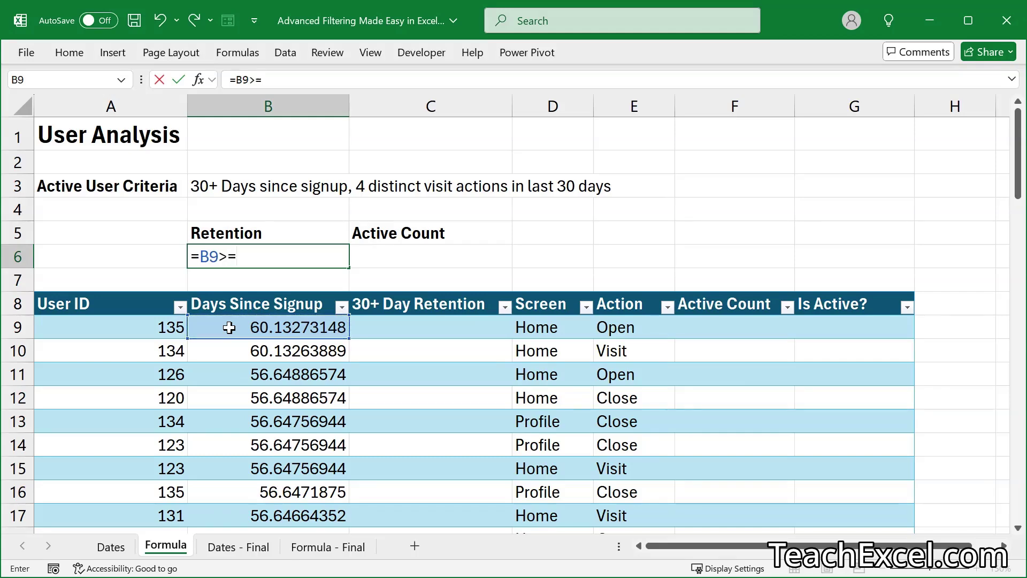
text(30)
key(ctrl+Return)
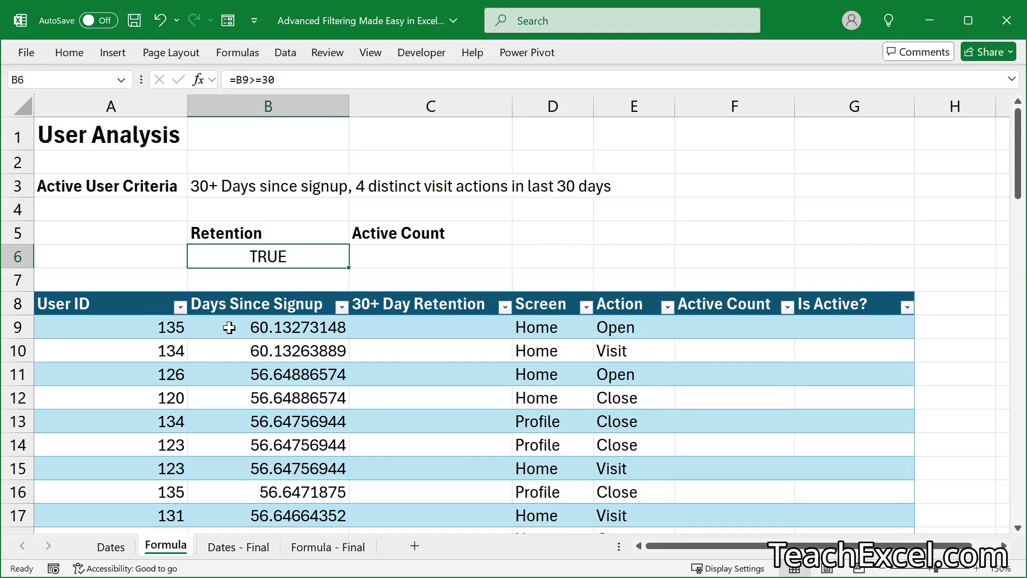
Step: In cell C6 under Active Count, begin a COUNTIFS formula that matches the table's User ID column against "="&A9
click(440, 256)
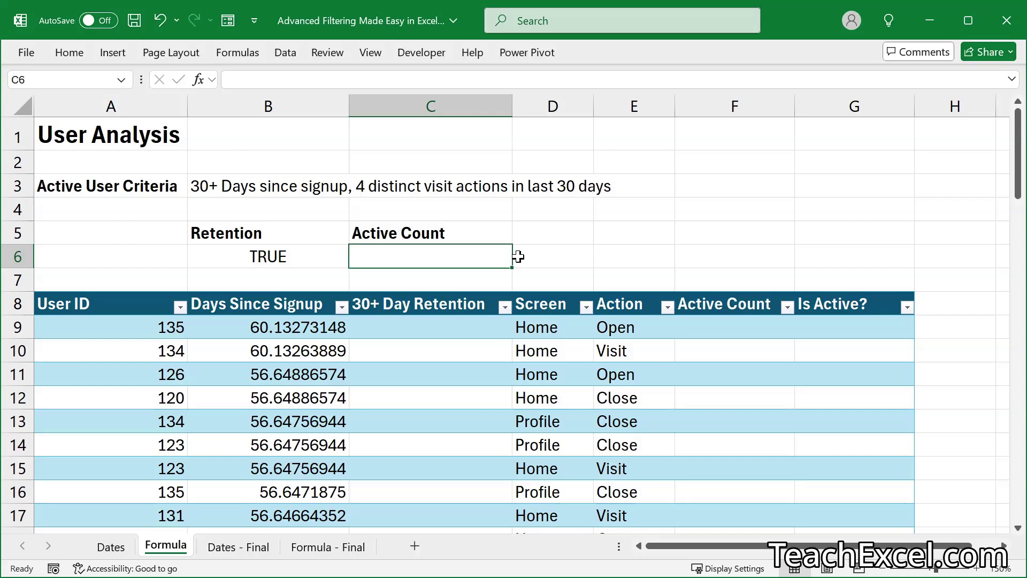
text(=countifs)
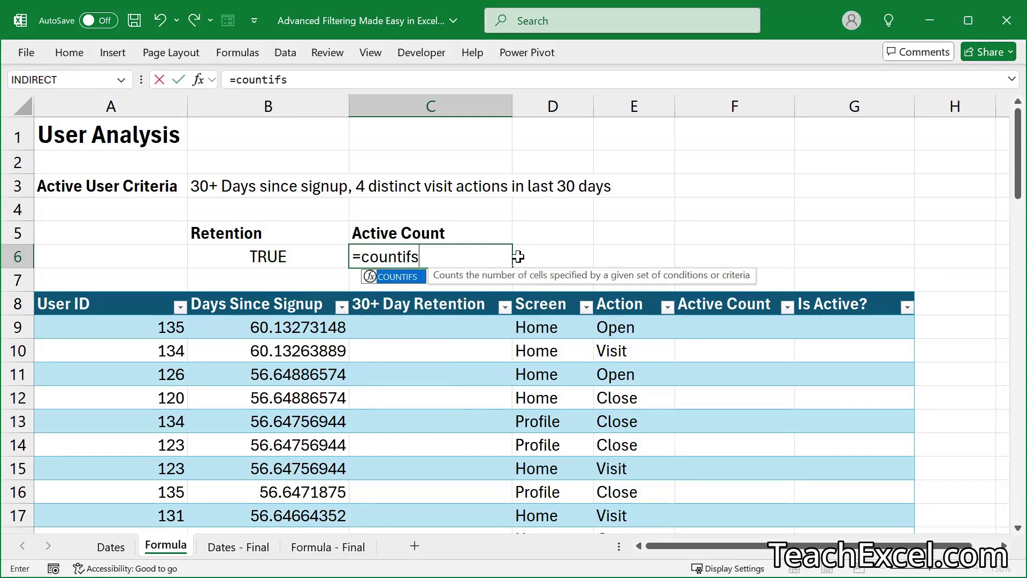
key(Tab)
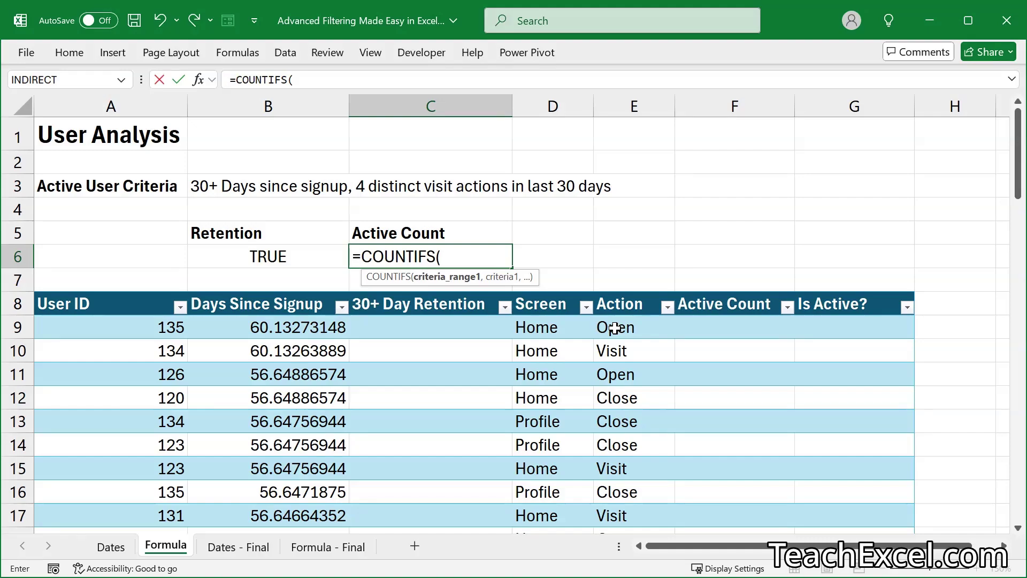
click(105, 328)
key(ctrl+shift+Down)
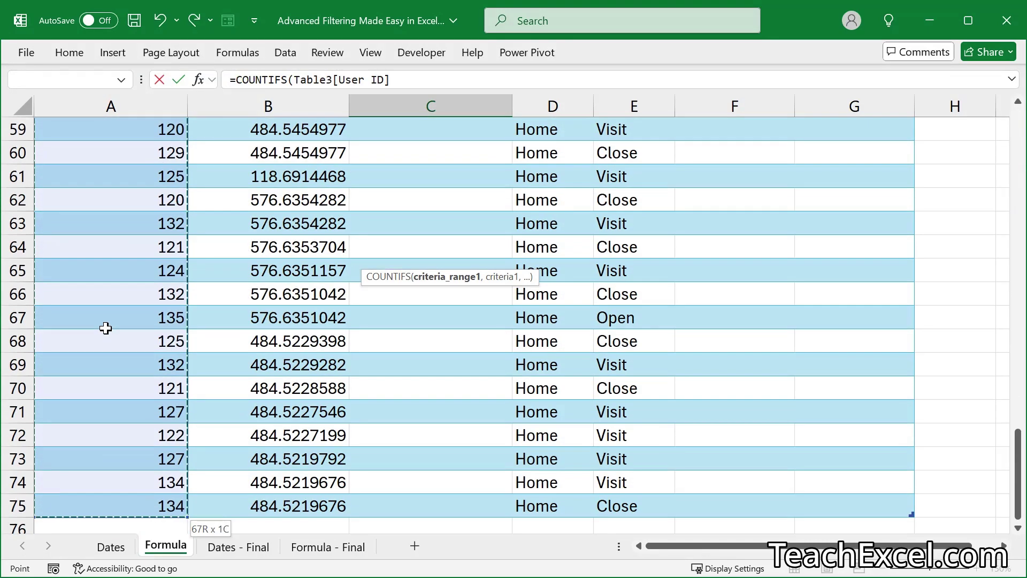
text(,)
scroll(161, 310, up, 19)
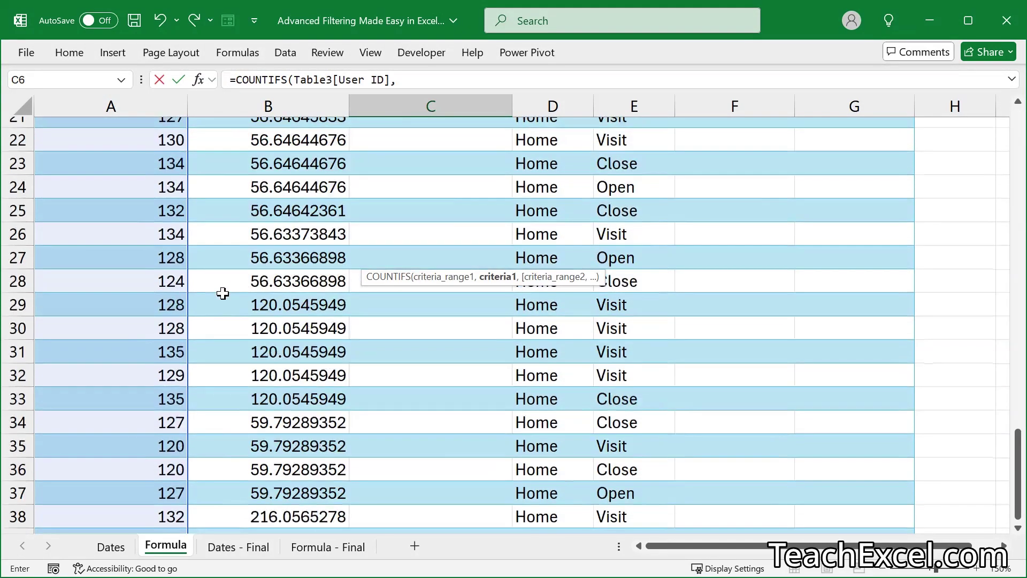
text("="&)
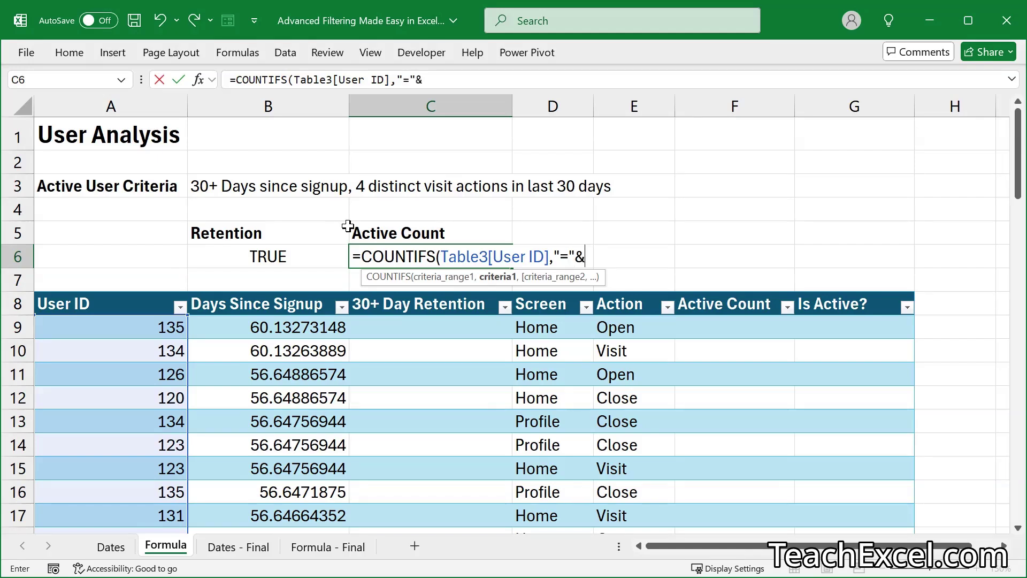
click(116, 327)
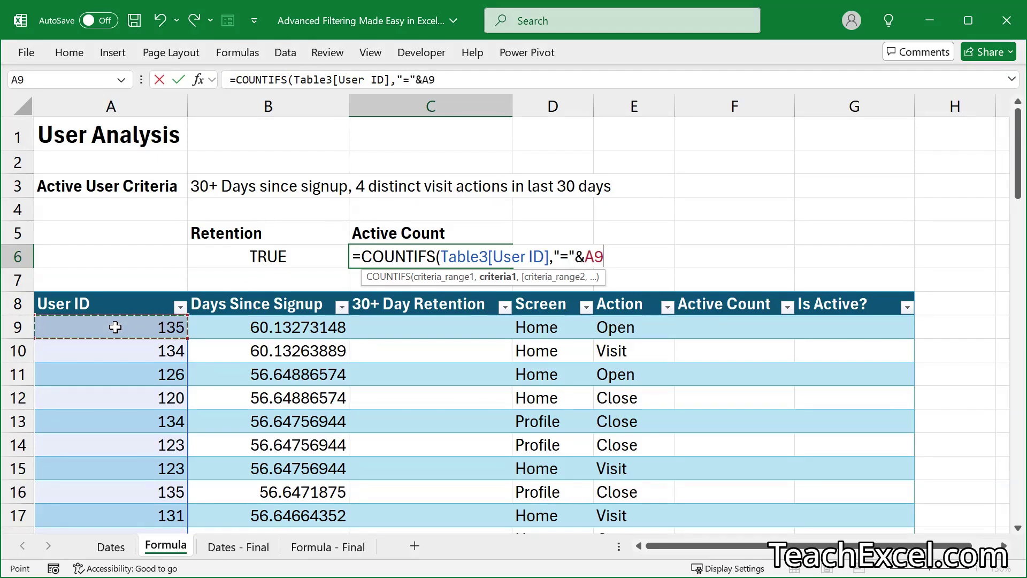
text(,)
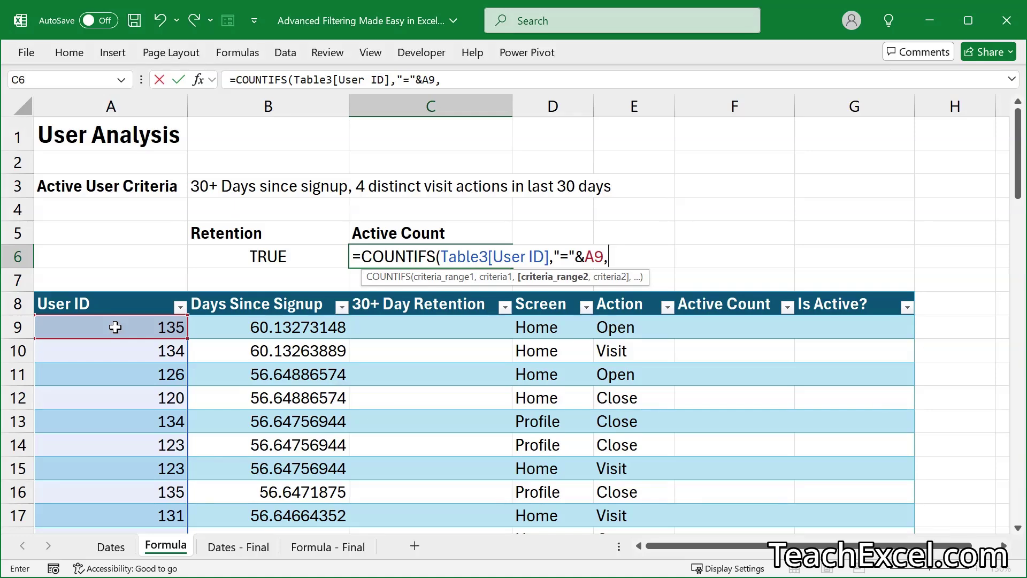
Step: Complete the COUNTIFS formula in C6 with the table's Action column and the criterion "=Visit", and enter it
click(612, 325)
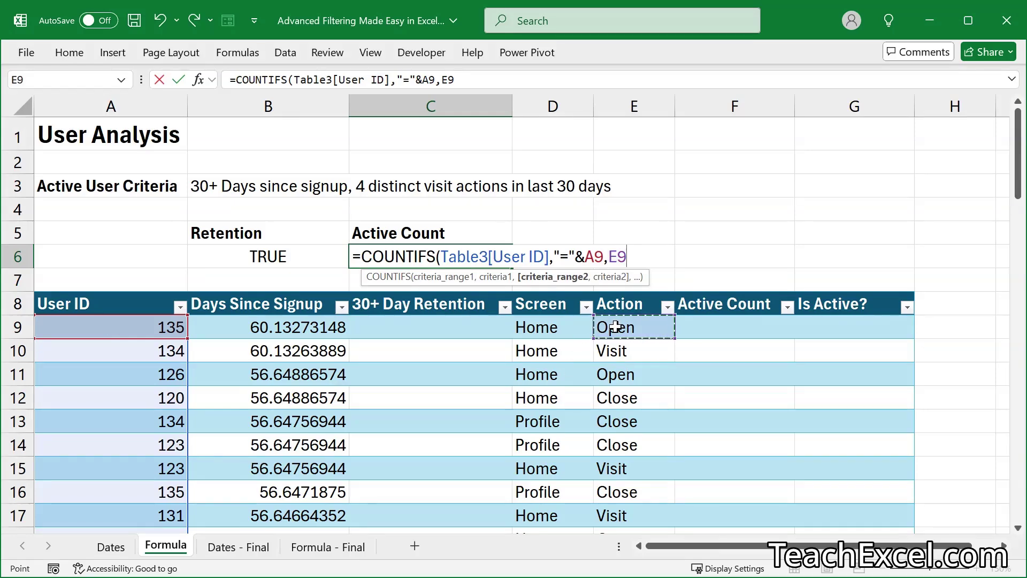
key(ctrl+shift+Down)
text(,)
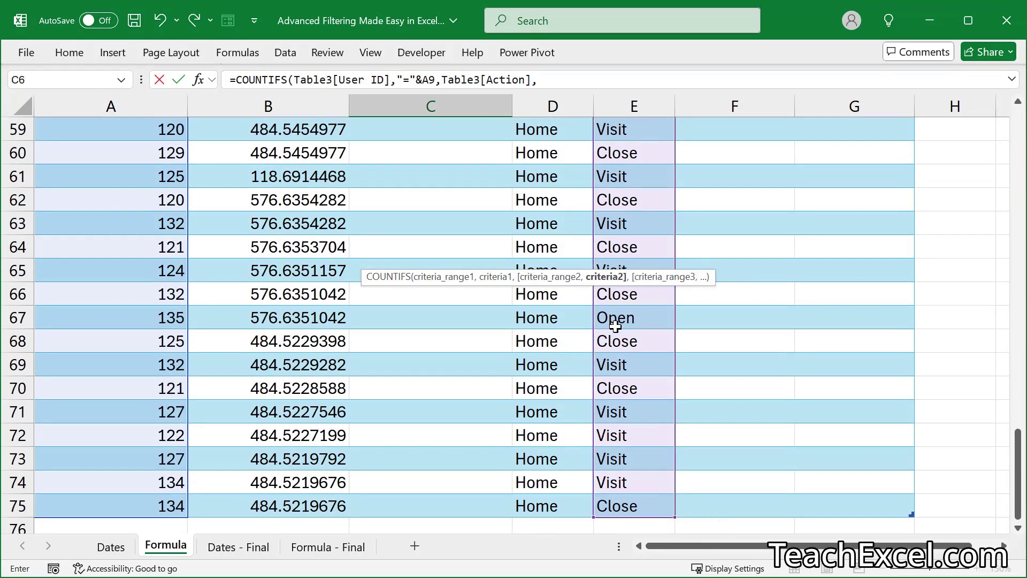
text(")
text(=Visit)
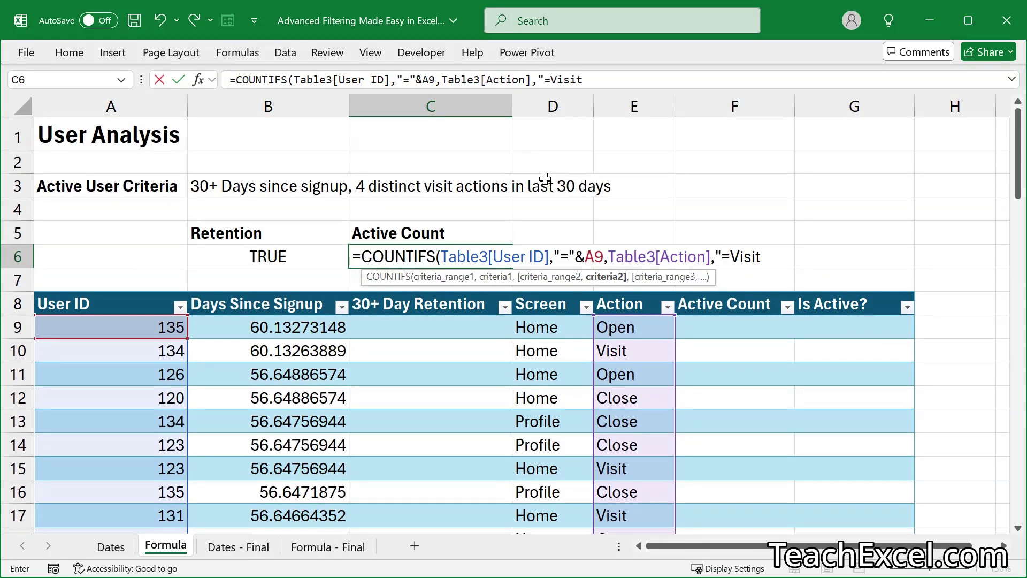
text("_))
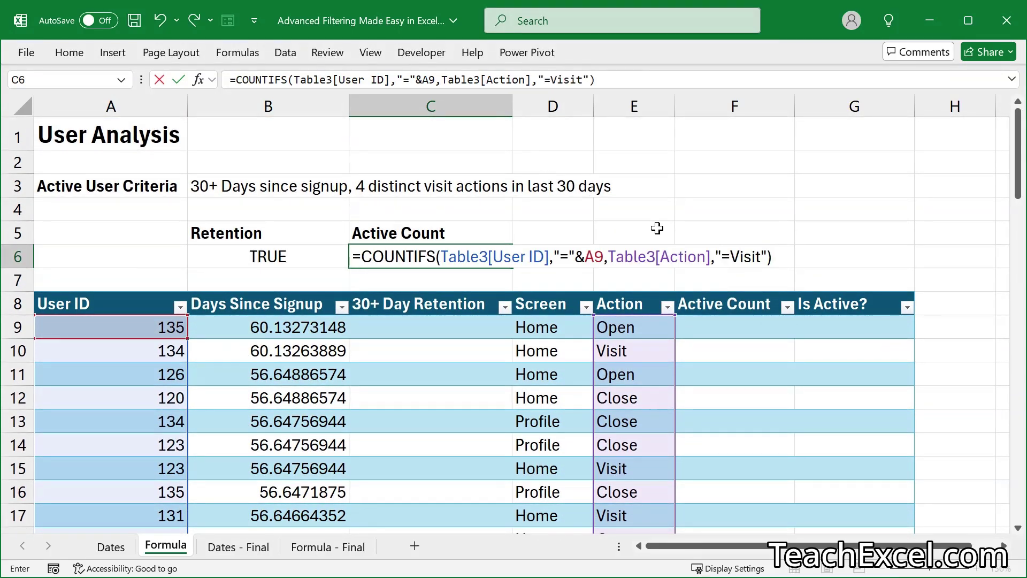
key(ctrl+Return)
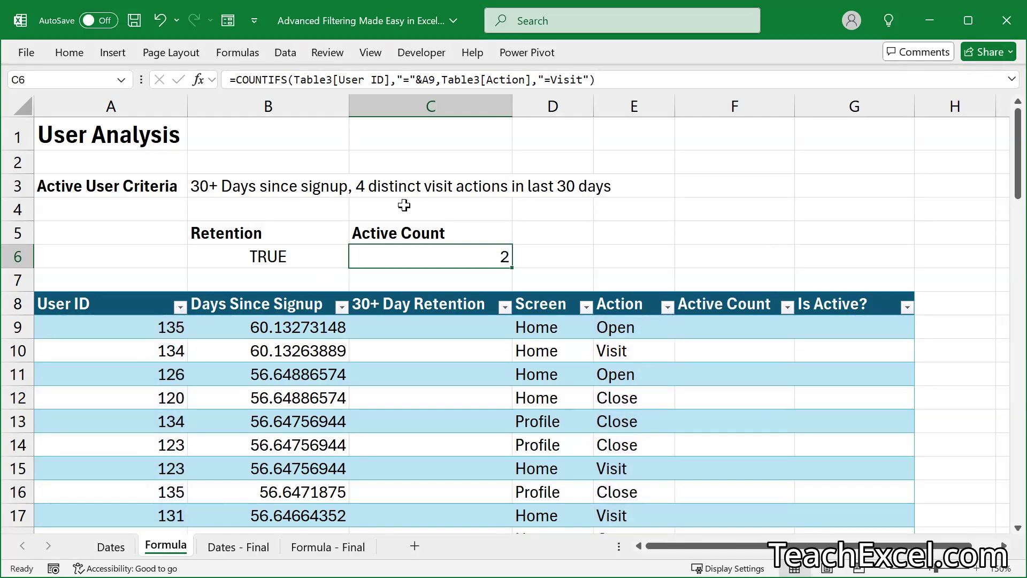
Step: Filter the table to the first row's User ID to check that user's Visit actions, and undo the filter
click(181, 307)
click(14, 60)
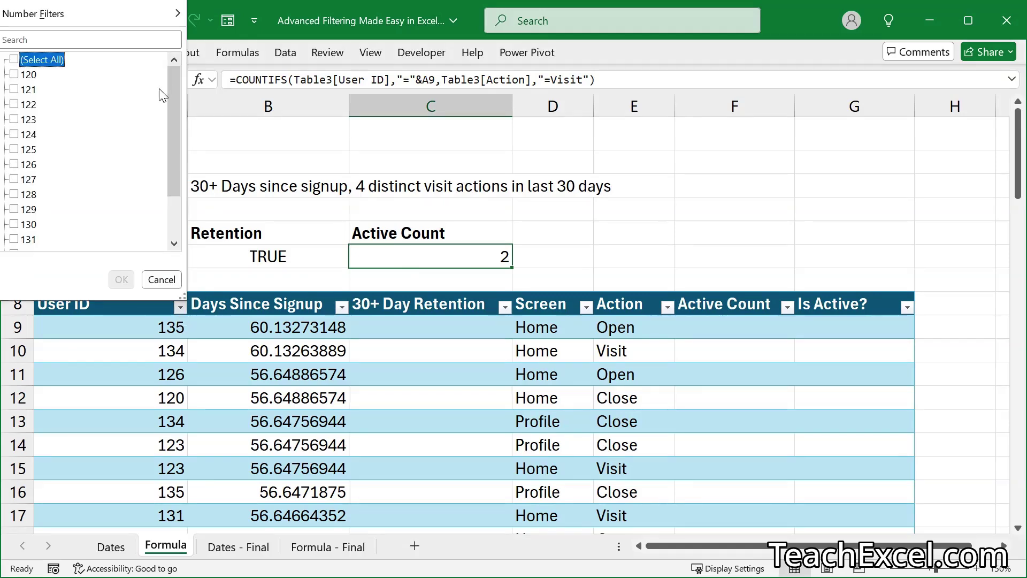
drag(179, 90, 178, 130)
click(15, 239)
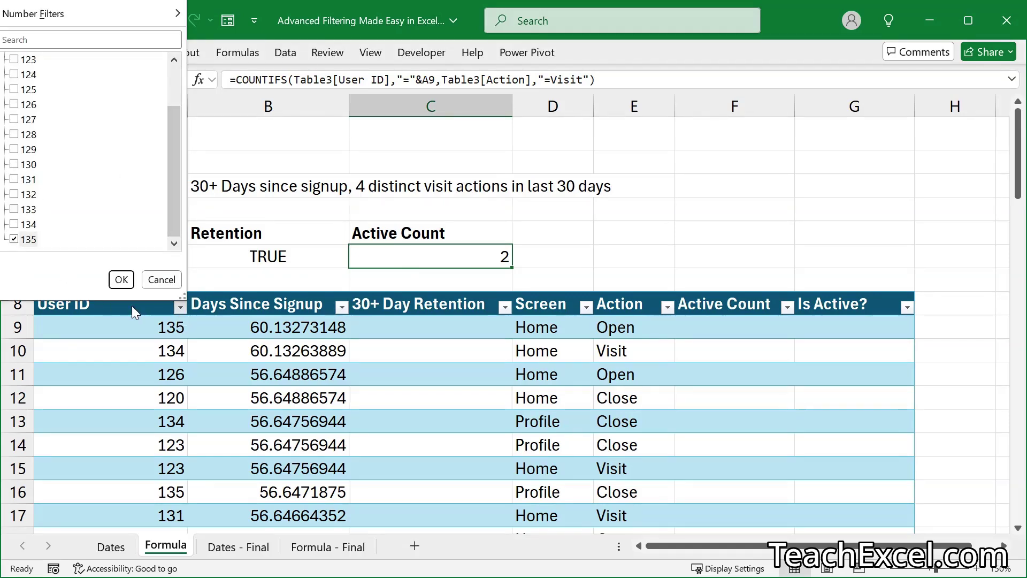
click(122, 279)
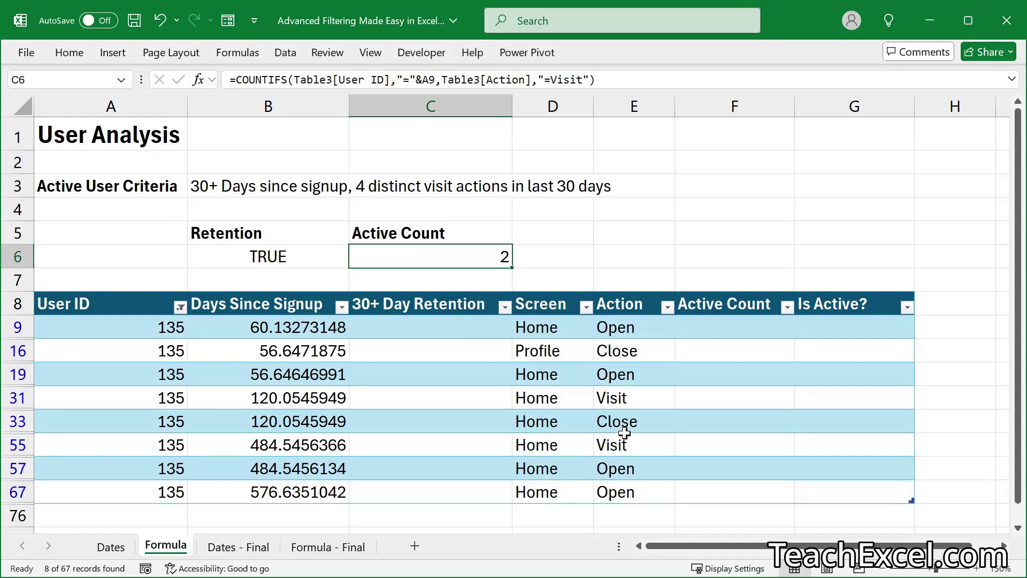
key(ctrl+z)
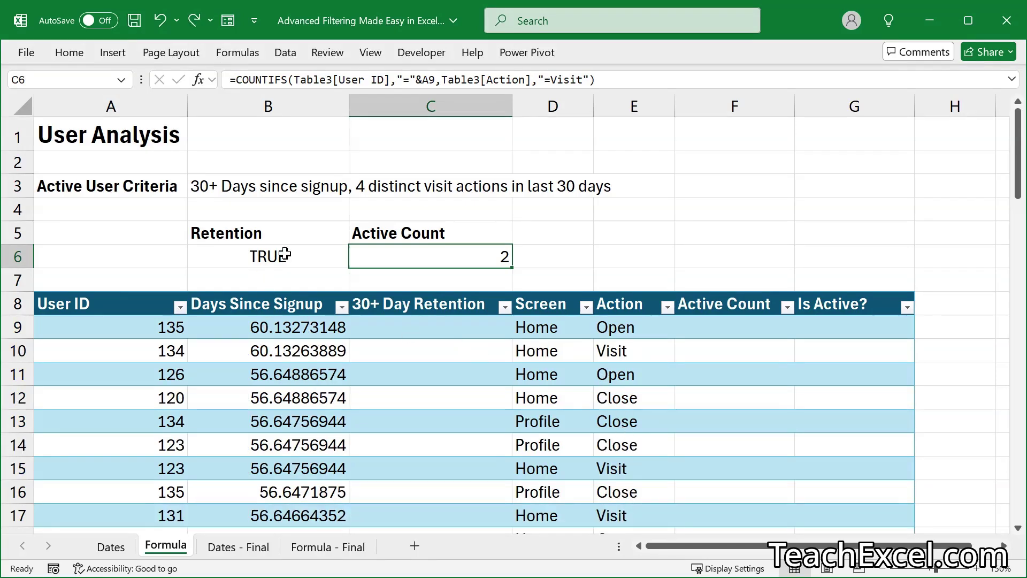
Step: Copy the Retention formula from B6 into the 30+ Day Retention column, replacing its cell reference to give =[@[Days Since Signup]]>=30
double_click(284, 255)
key(shift+Home)
key(ctrl+c)
key(Escape)
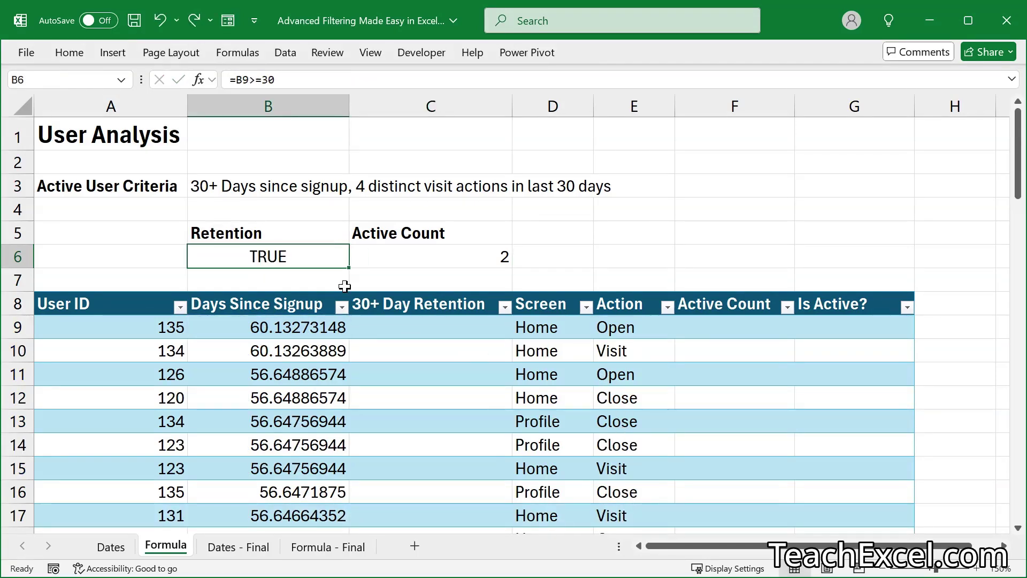
double_click(456, 325)
key(ctrl+v)
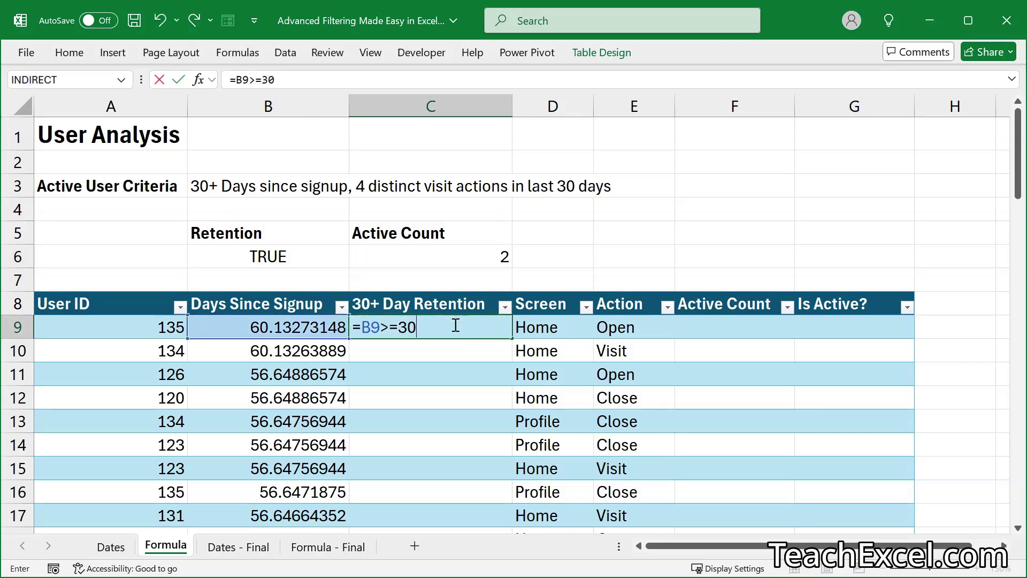
click(381, 325)
key(BackSpace)
key(BackSpace)
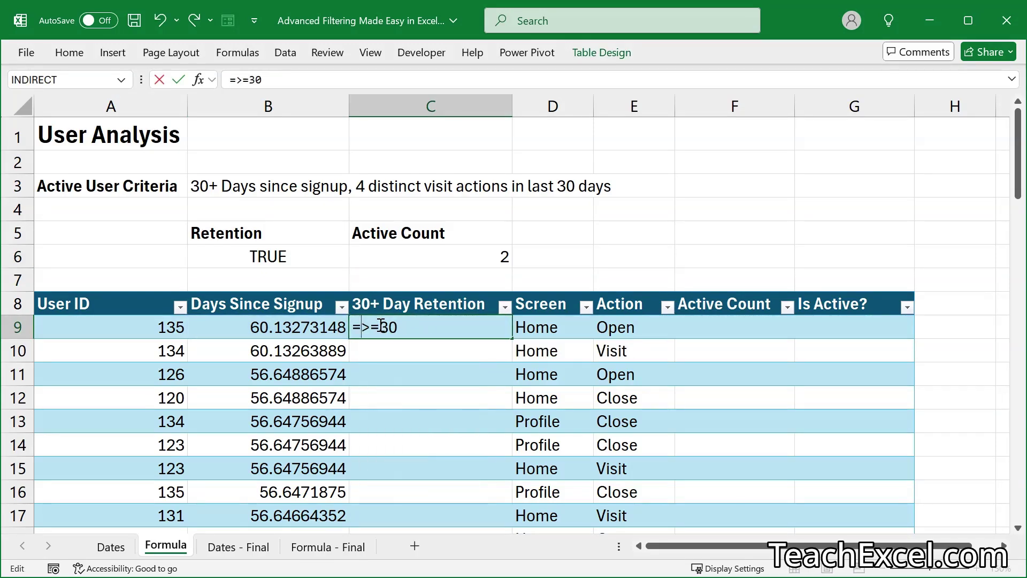
click(259, 327)
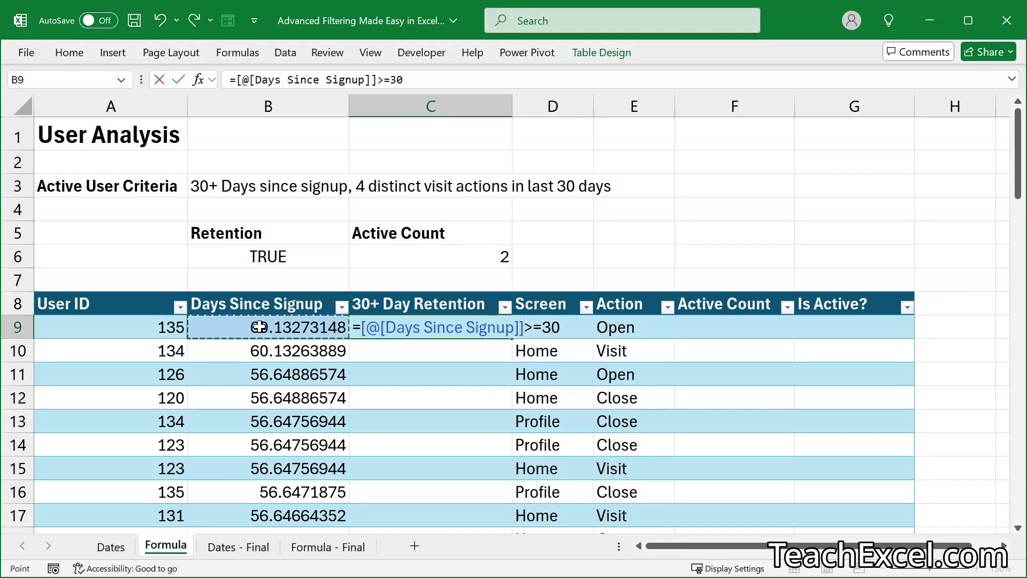
key(Return)
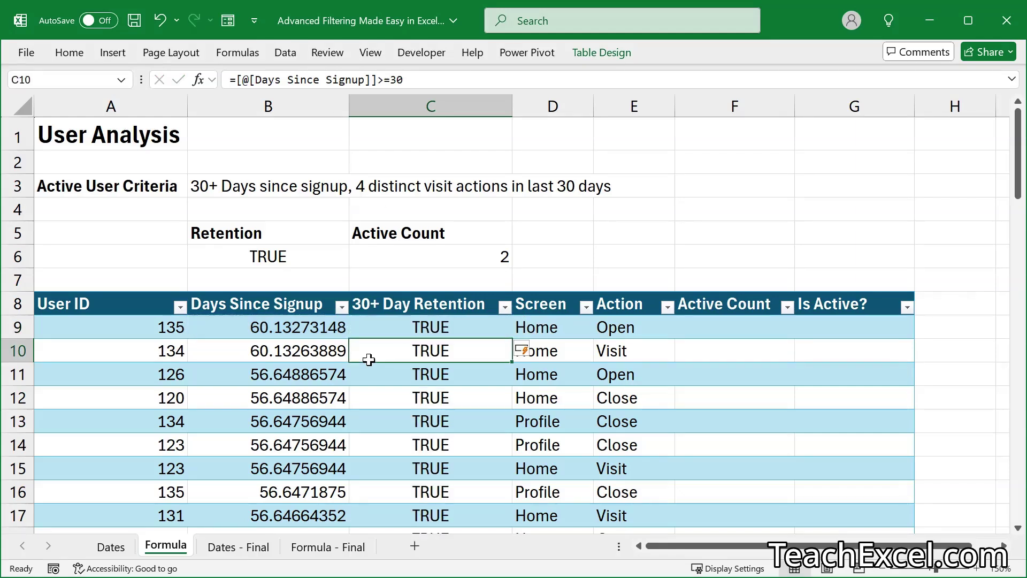
Step: Copy the COUNTIFS formula from C6 into the Active Count column, replacing the A9 reference with [@[User ID]]
double_click(396, 259)
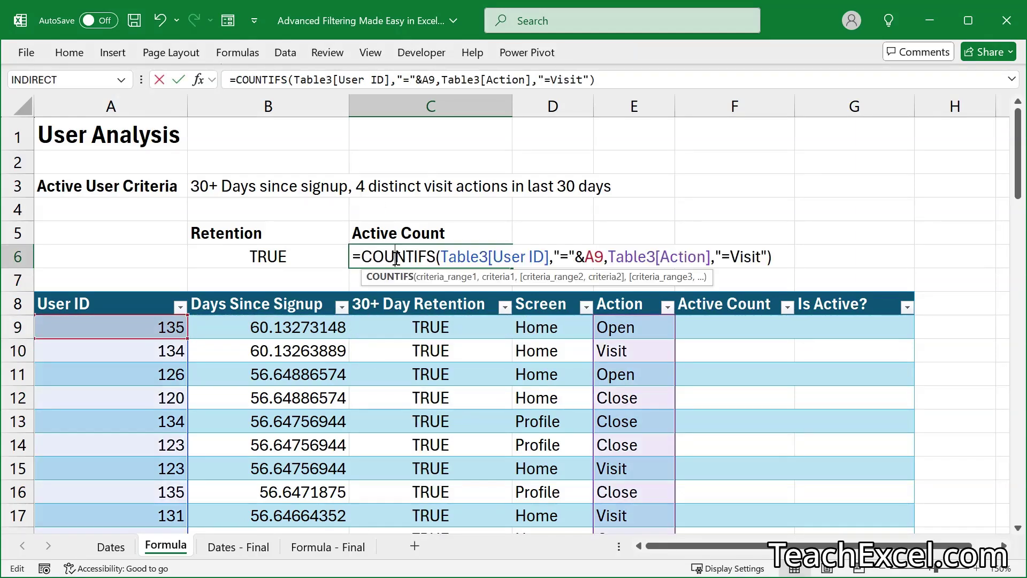
key(ctrl+Return)
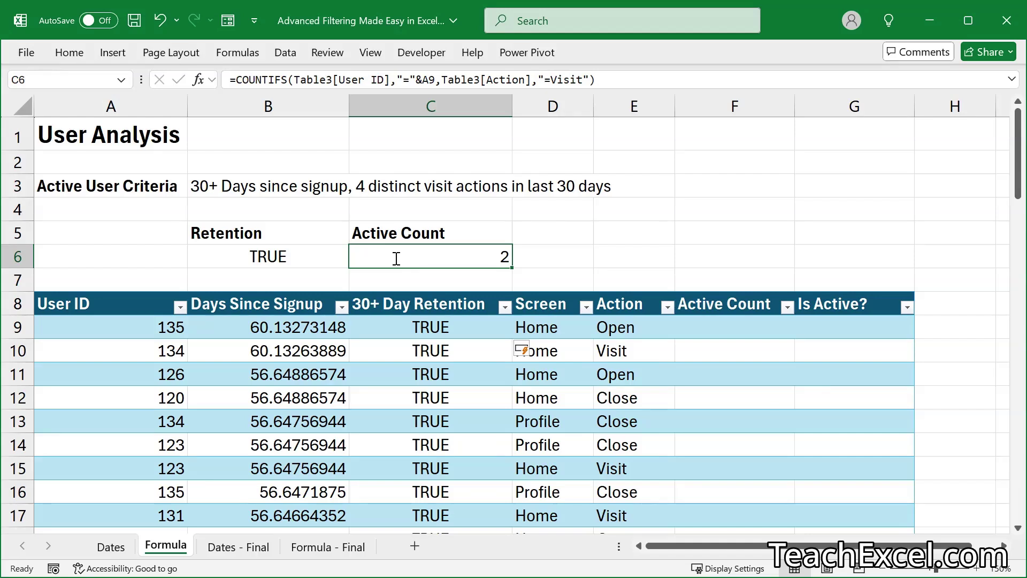
double_click(722, 326)
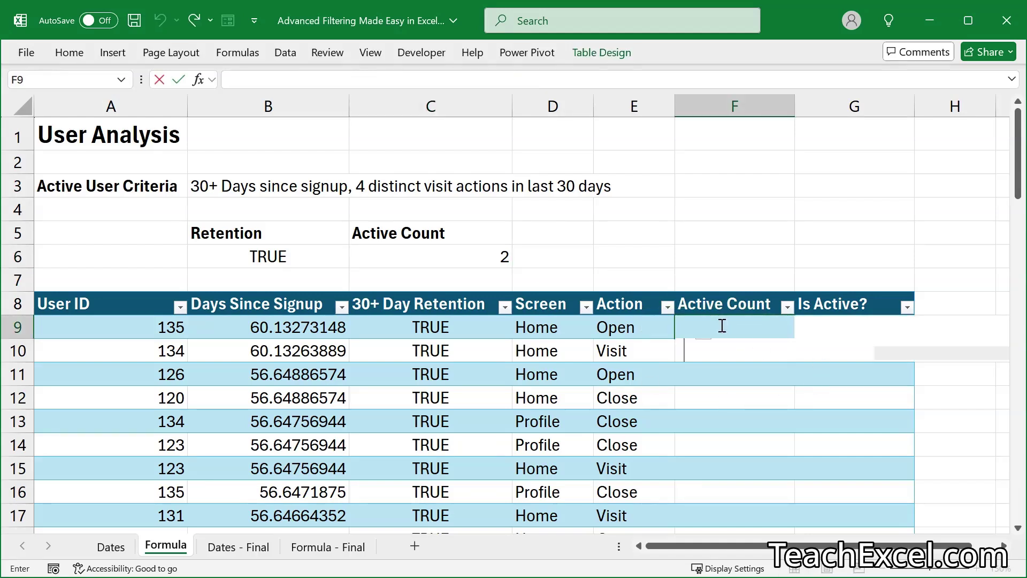
text(=COUNTIFS(Table3[User ID],"="&A9,Table3[Action],"=Visit"))
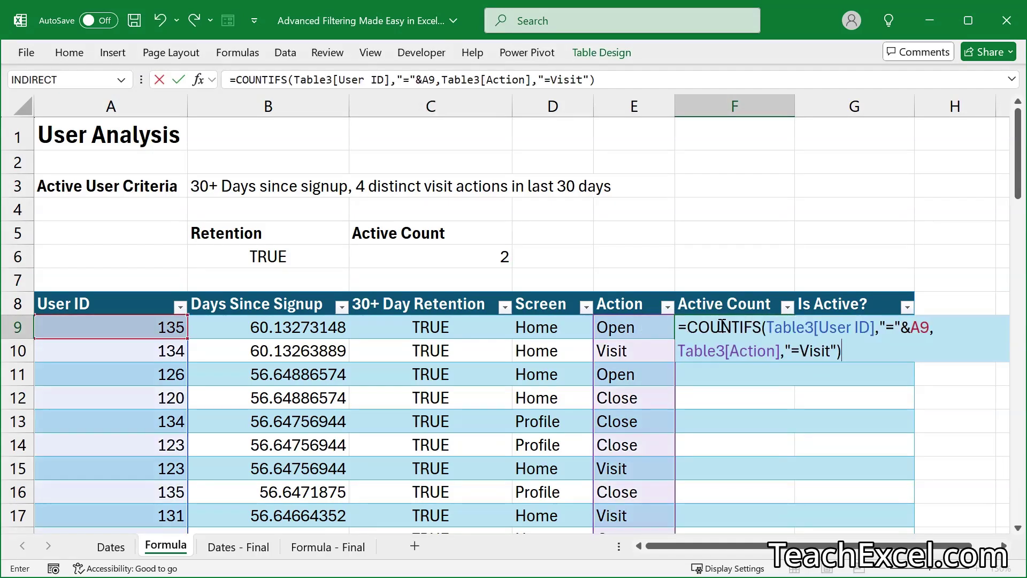
click(928, 327)
key(BackSpace)
key(BackSpace)
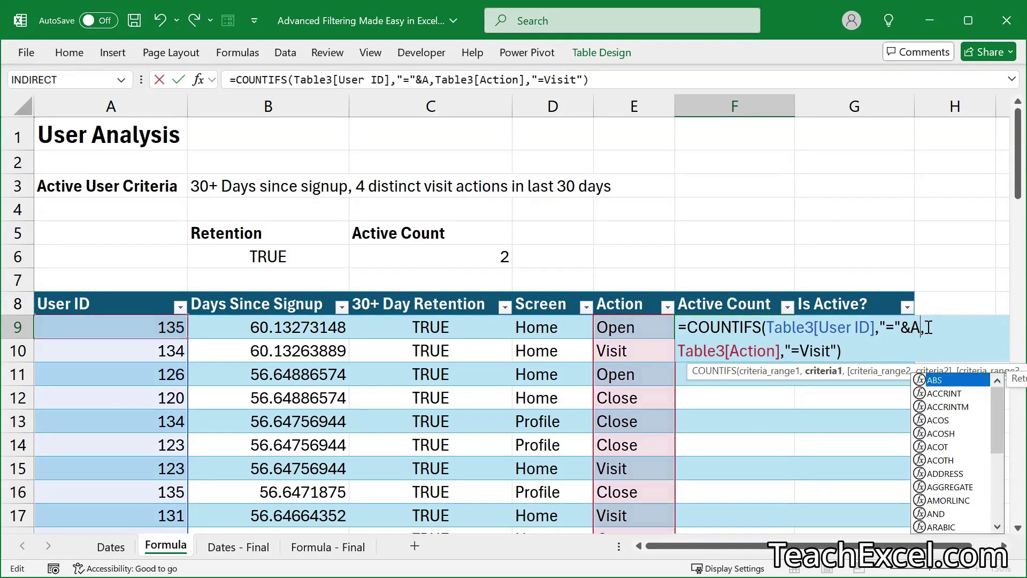
click(140, 328)
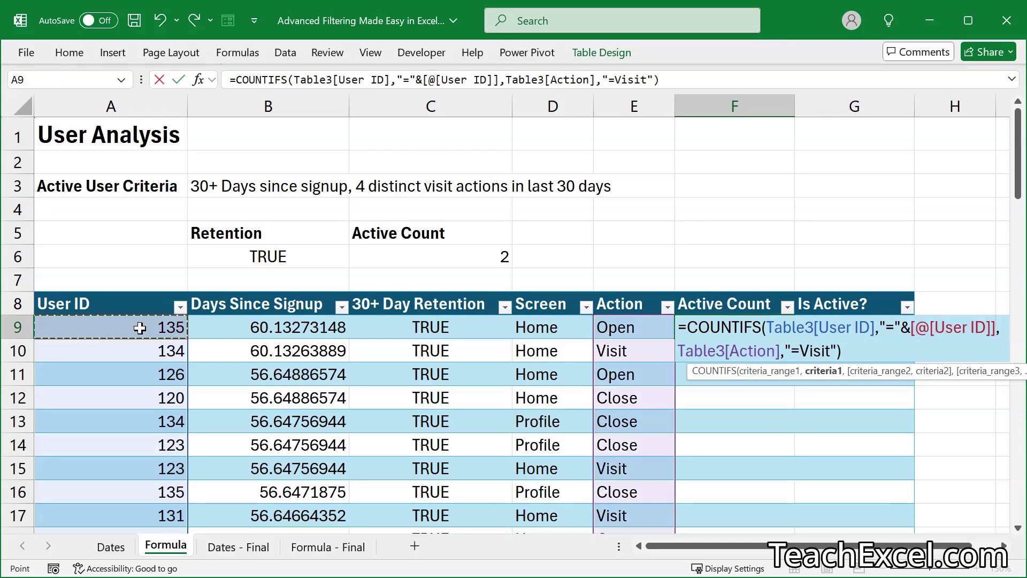
key(Return)
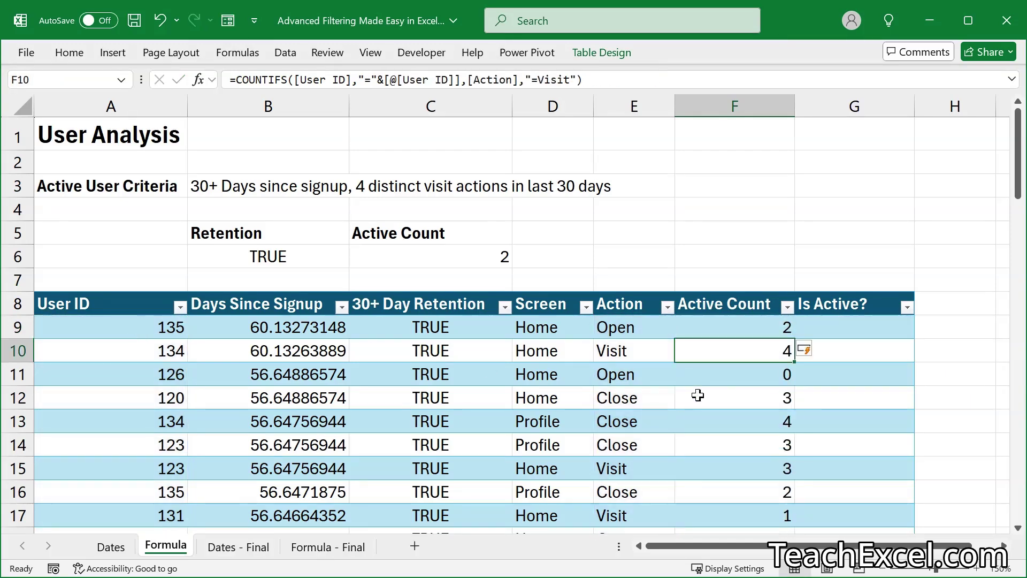
Step: Fill the Is Active? column with =AND([@[30+ Day Retention]]=TRUE,[@[Active Count]]>=4), starting in G9
click(826, 328)
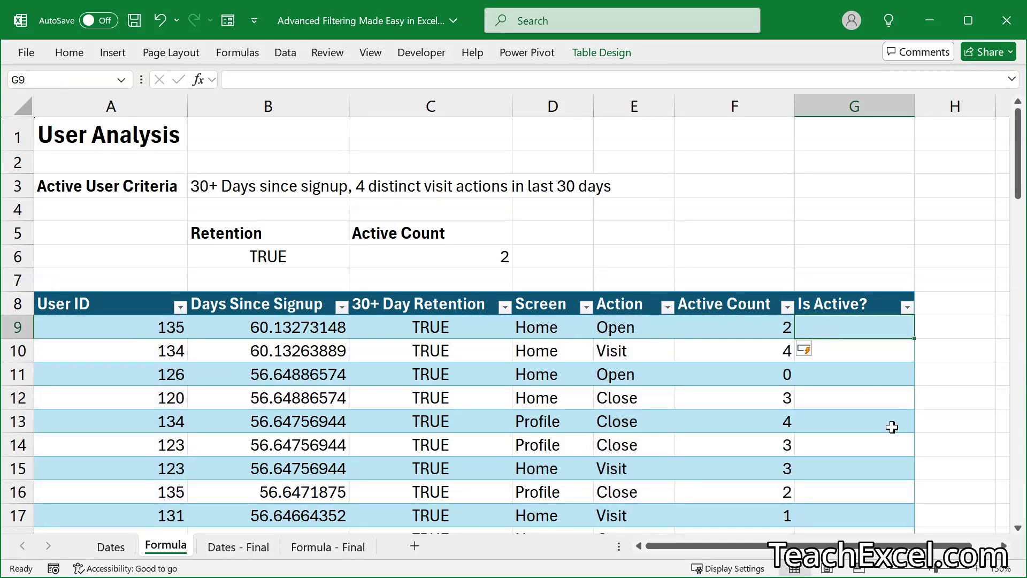
scroll(892, 427, right, 2)
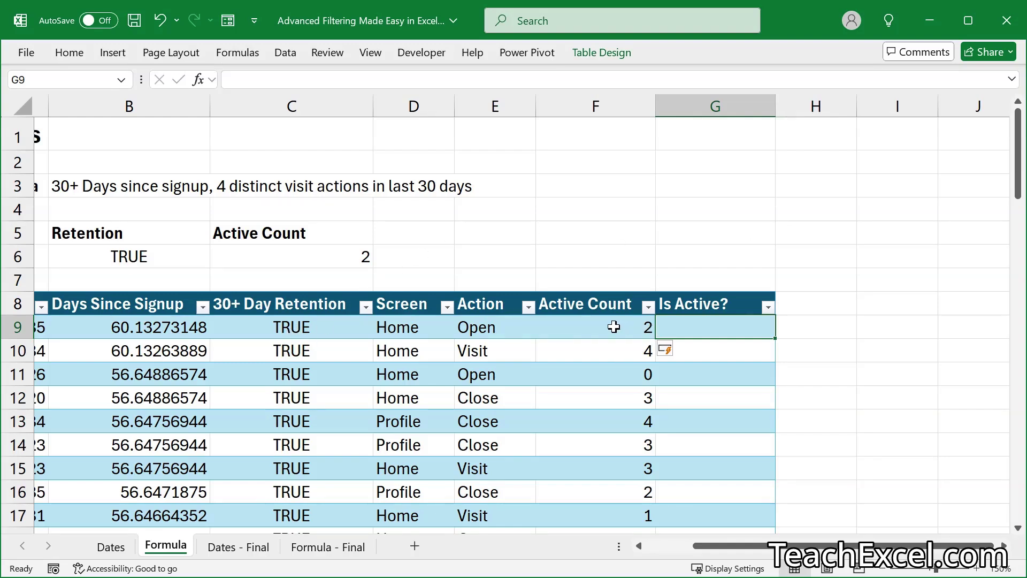
text(=and)
key(Tab)
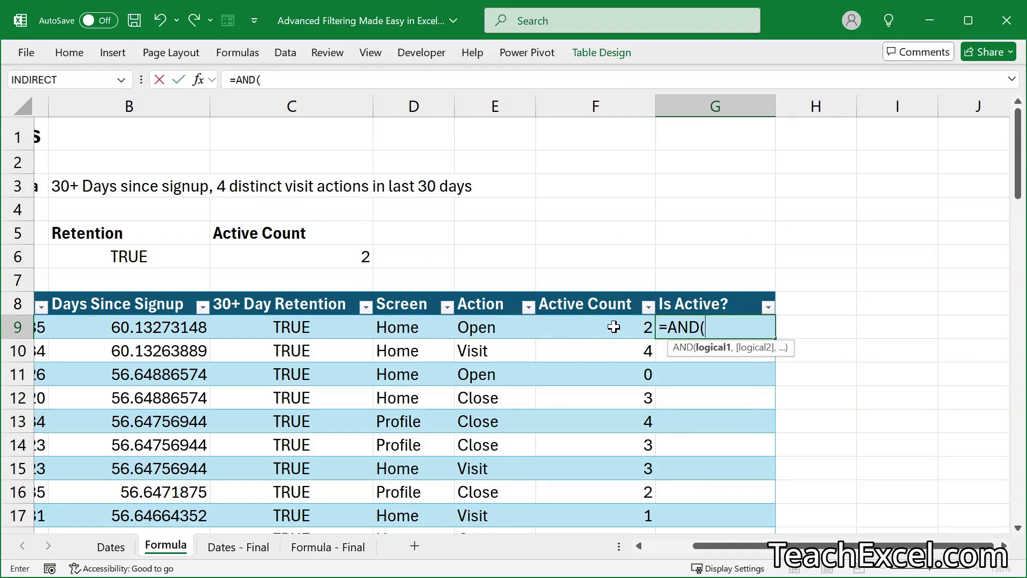
click(294, 324)
text(=TRUE,)
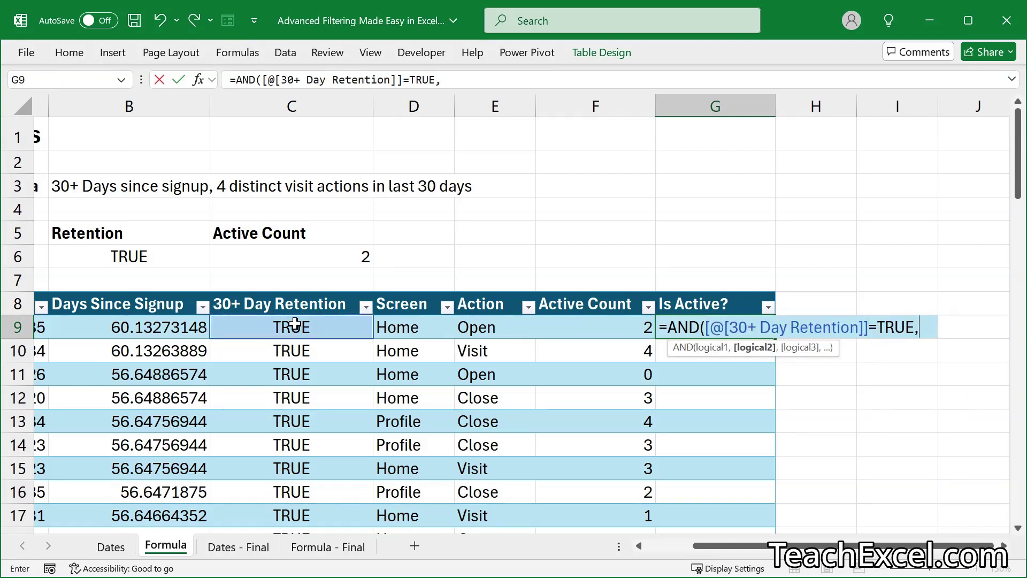
click(617, 330)
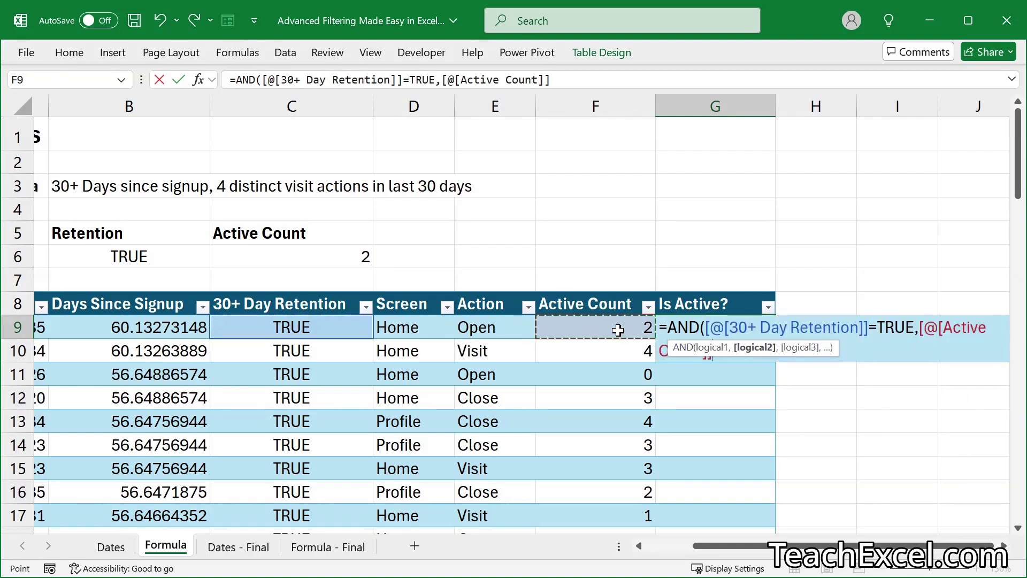
text(>=4)
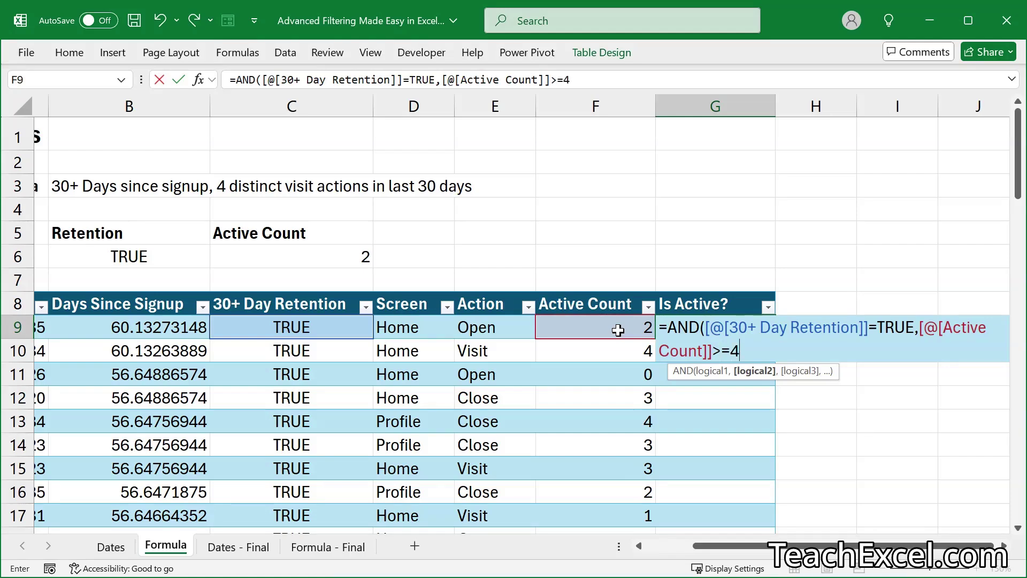
text())
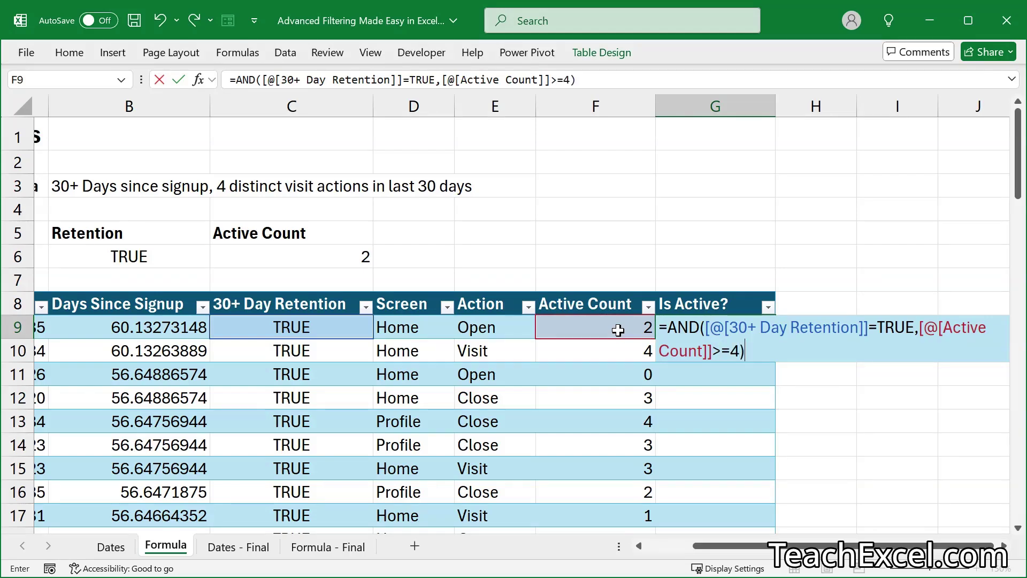
key(Return)
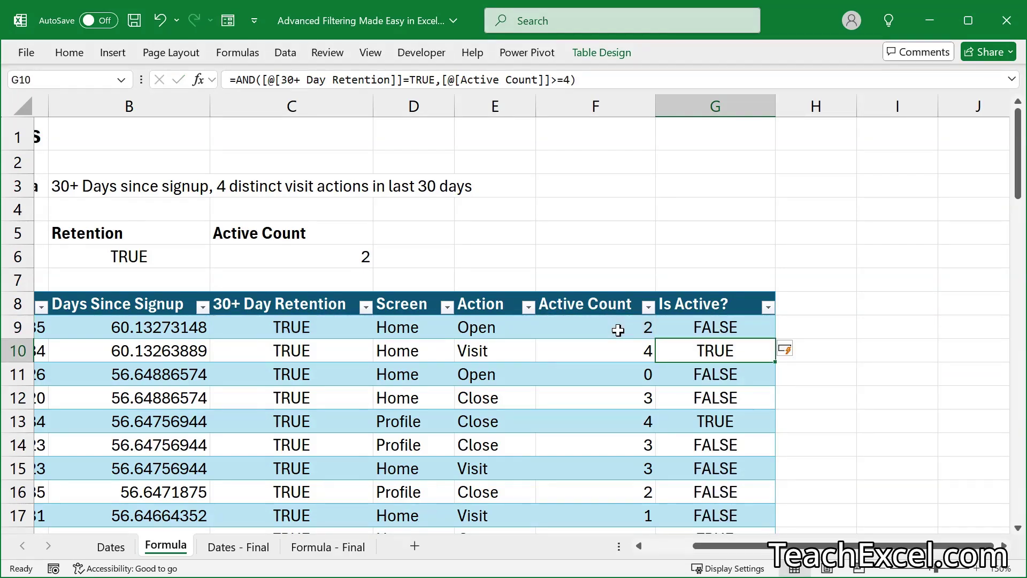
Step: Filter the table's Is Active? column to show only TRUE rows
click(768, 306)
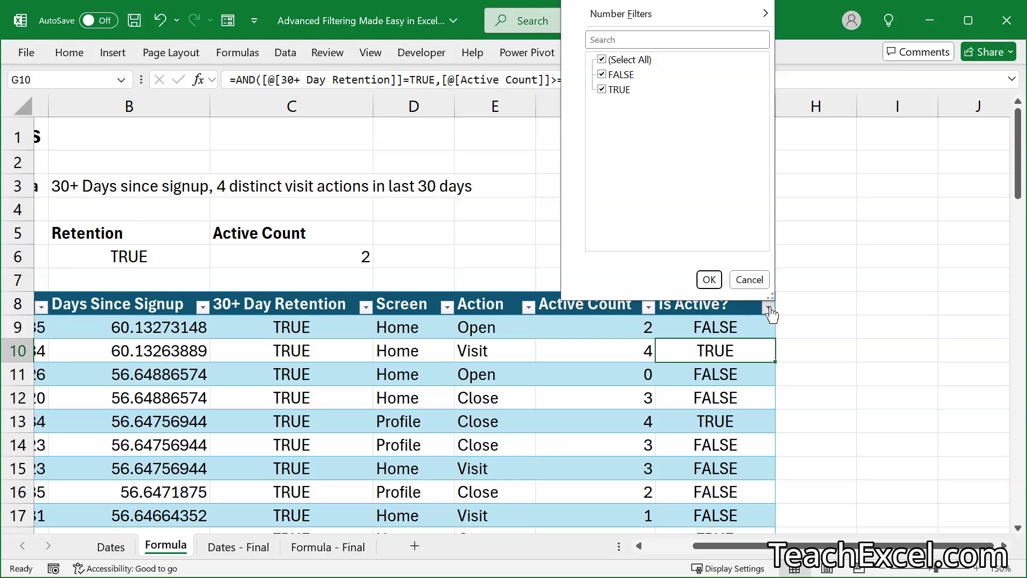
click(613, 79)
click(709, 279)
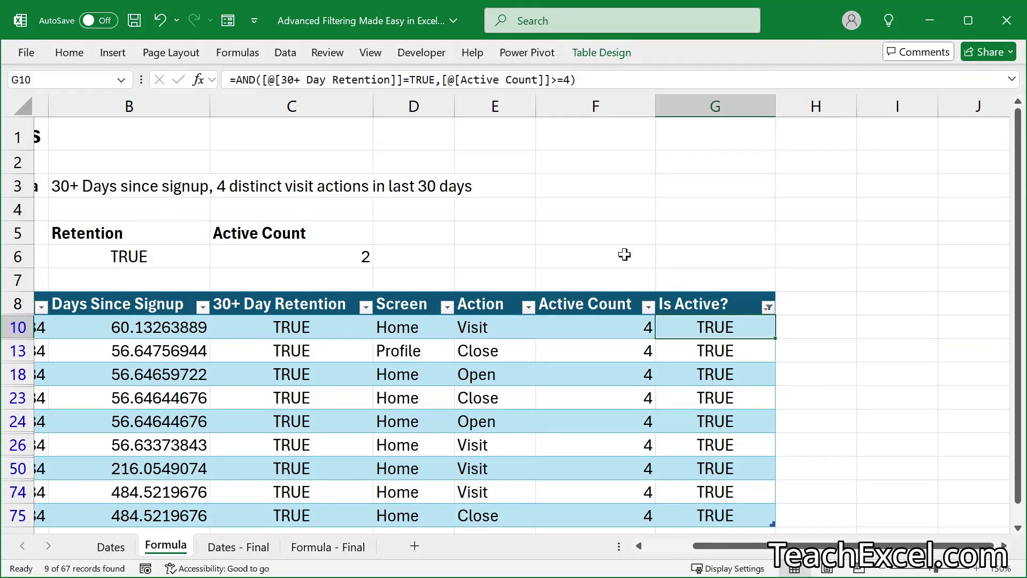
scroll(624, 255, left, 1)
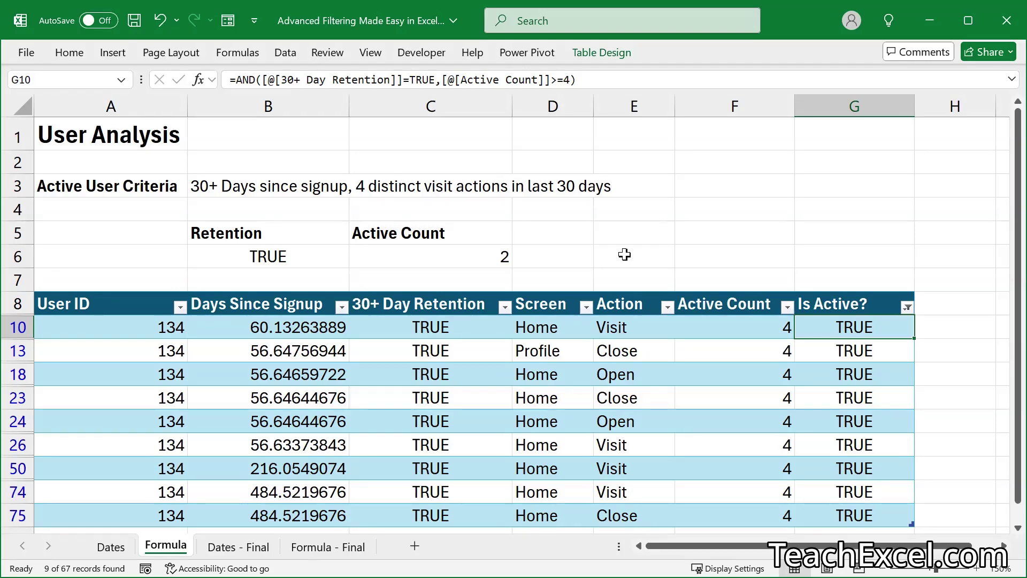
drag(231, 230, 386, 256)
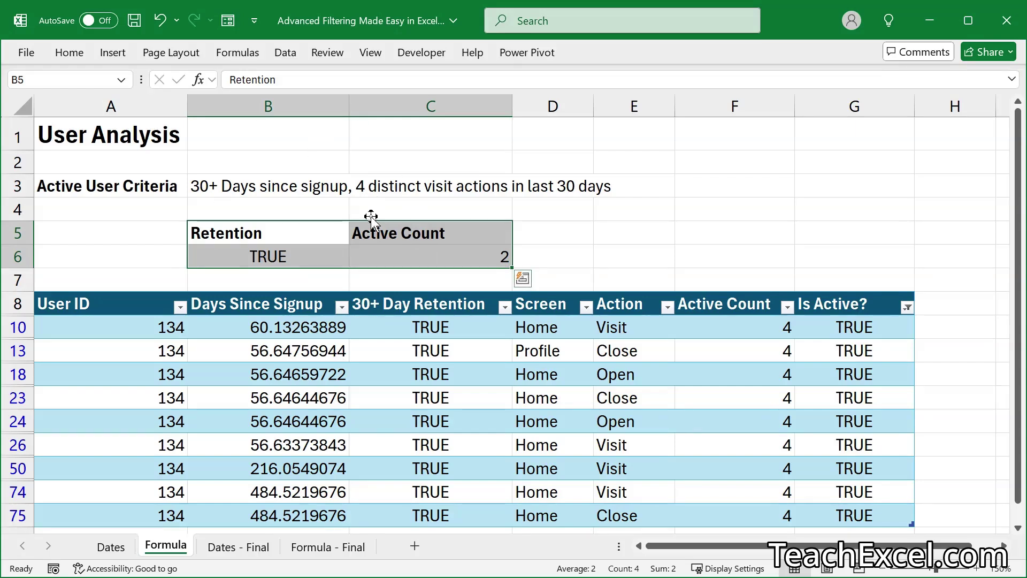
Step: Insert an Is Active? slicer for the table, then move it above the Active Count column and shorten it to fit its two options
click(402, 372)
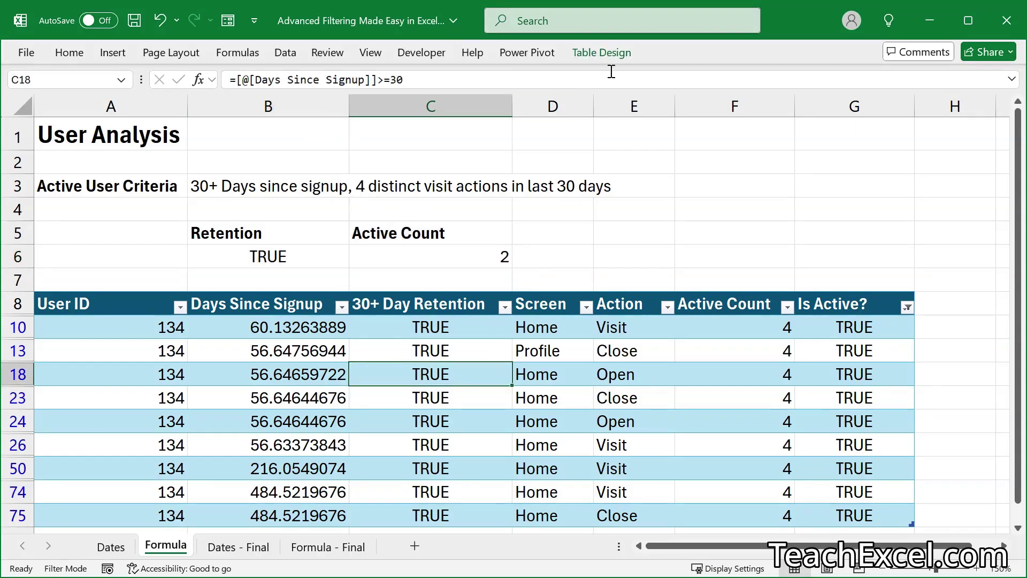
click(598, 54)
click(270, 97)
click(248, 366)
click(313, 550)
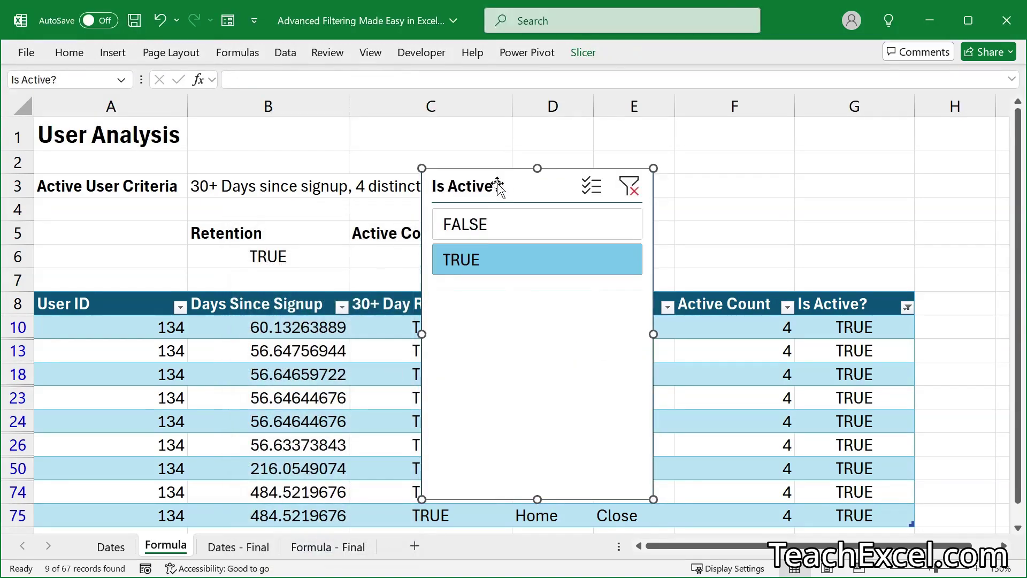
drag(583, 183, 734, 164)
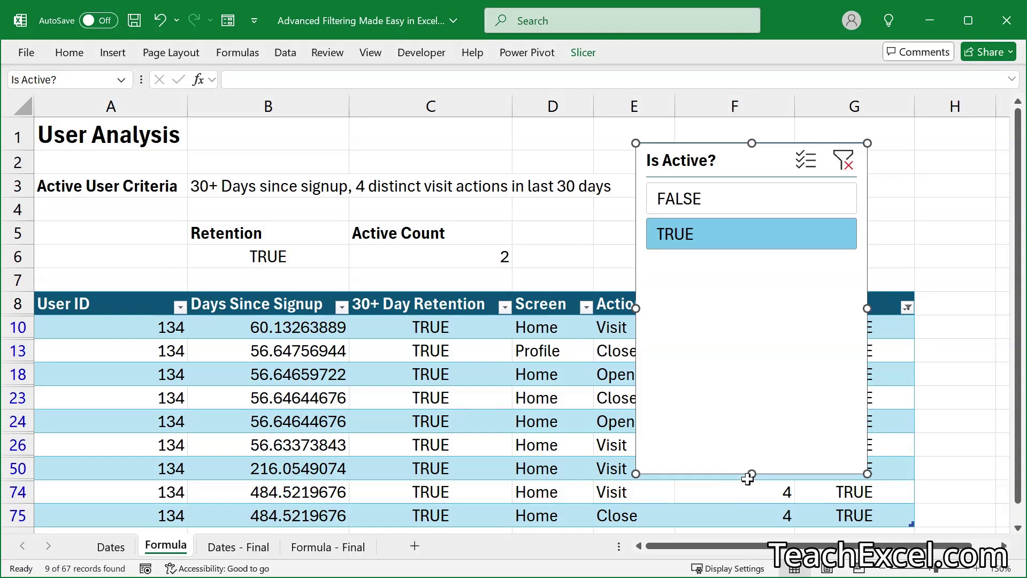
drag(751, 474, 744, 269)
Step: Clear the Is Active? filter and use the slicer to show only the TRUE rows
click(843, 159)
click(564, 235)
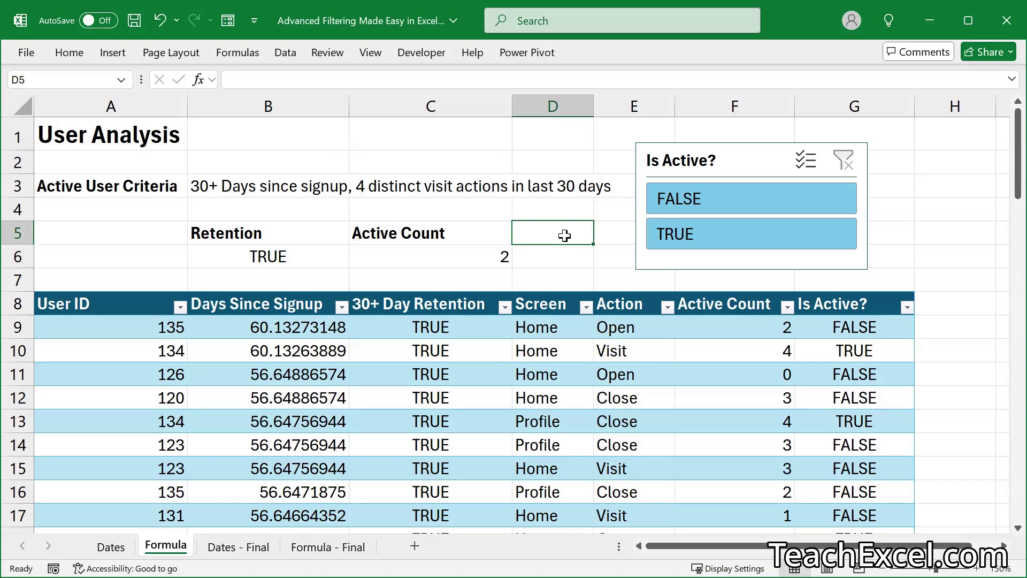
click(760, 240)
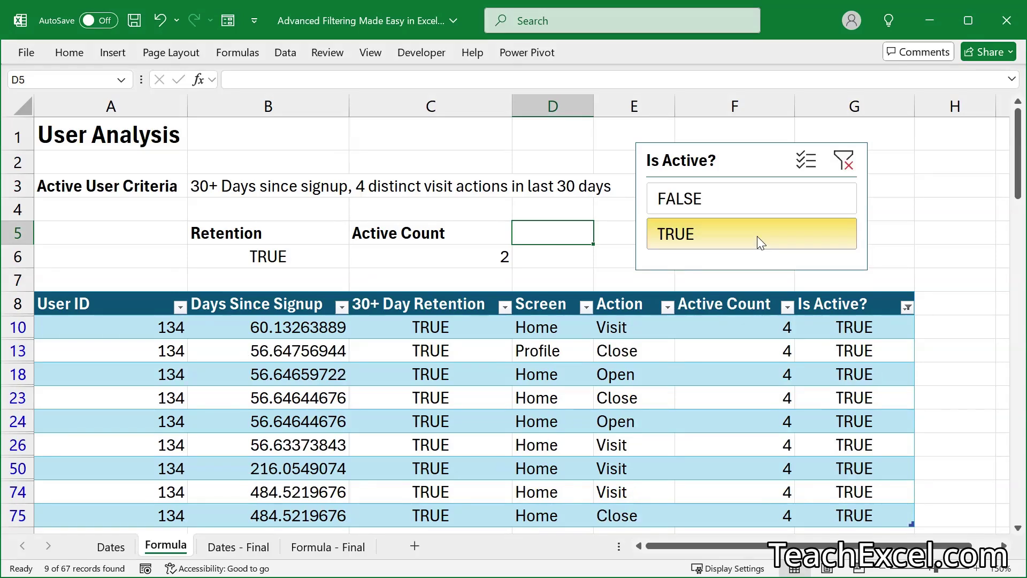